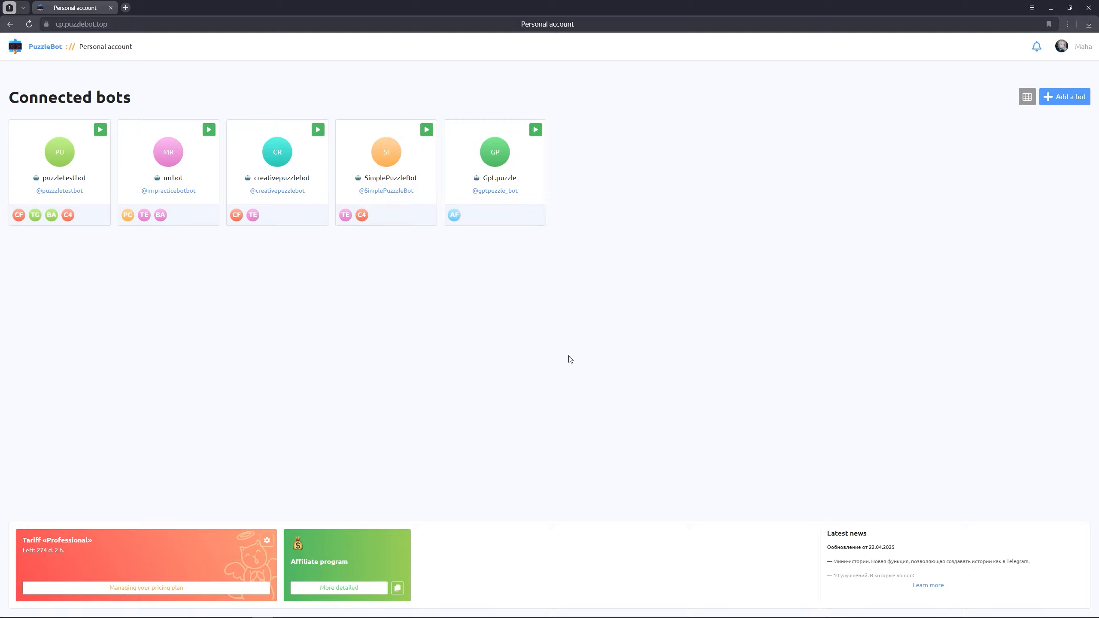
Open the NocoDB workspace of SimplePuzzleBot and create a table named Table-1 in Base
left_click(403, 205)
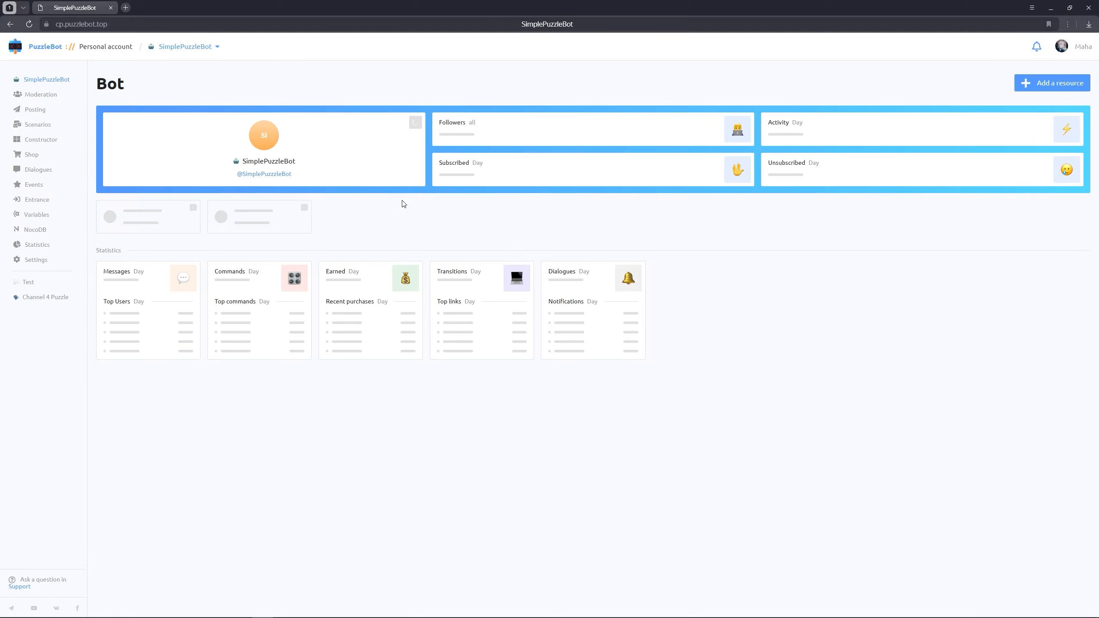
left_click(36, 231)
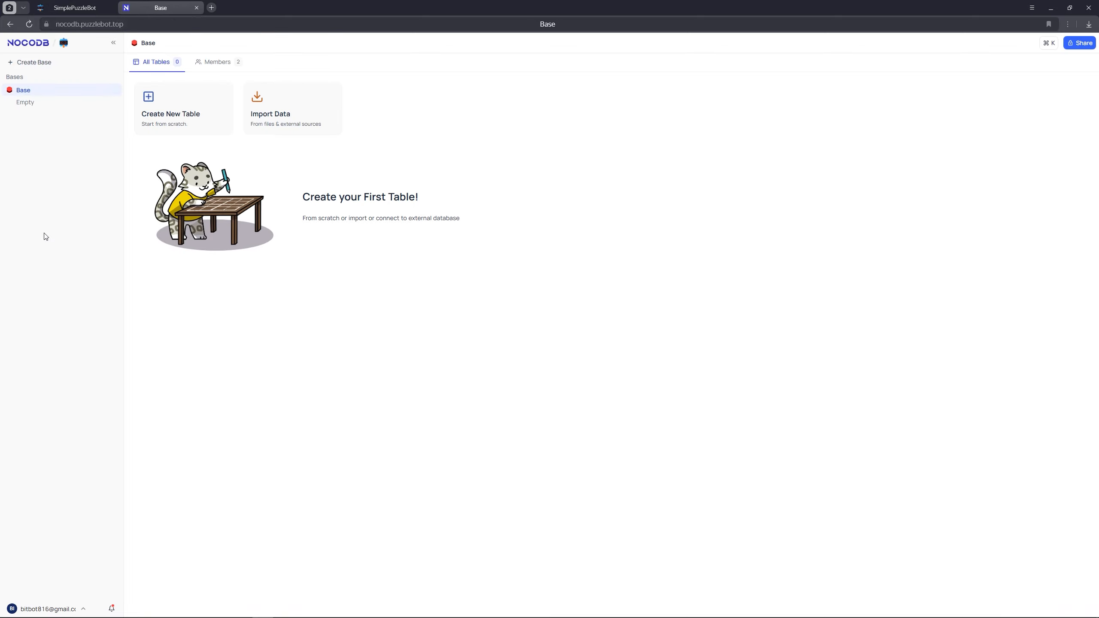
left_click(180, 126)
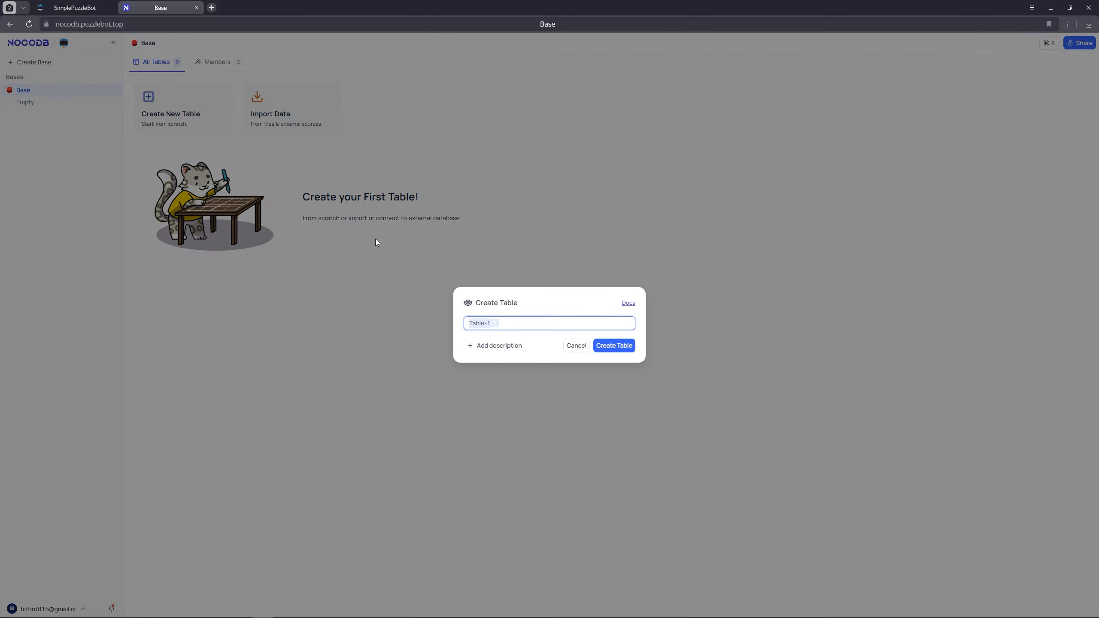
left_click(604, 347)
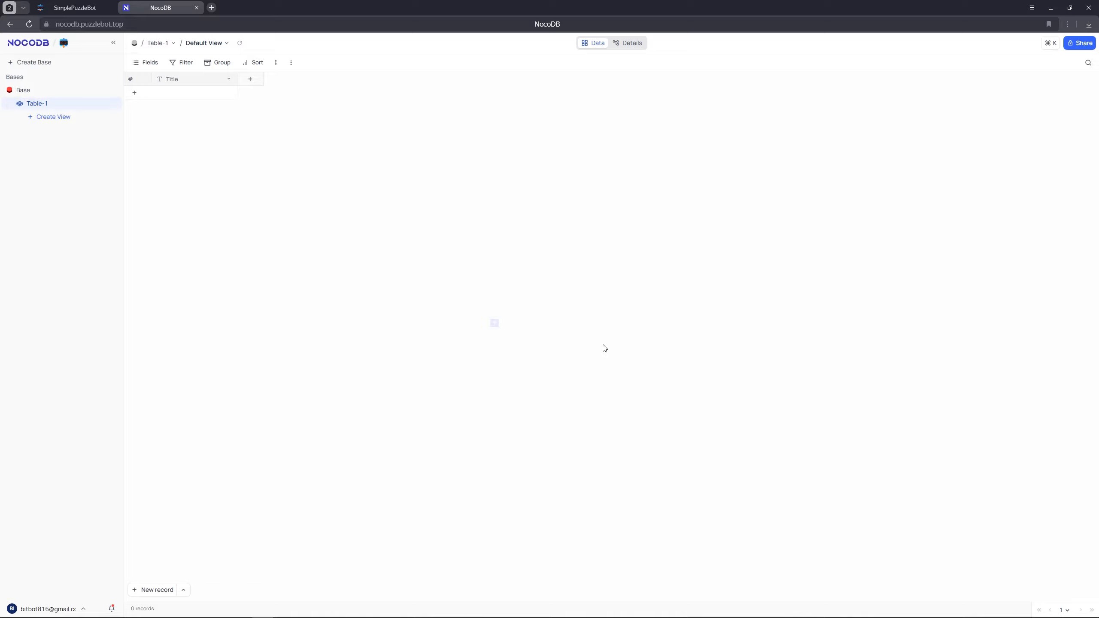
Rename the Title field of Table-1 to "name", keeping the single line text type
left_click(227, 82)
left_click(192, 118)
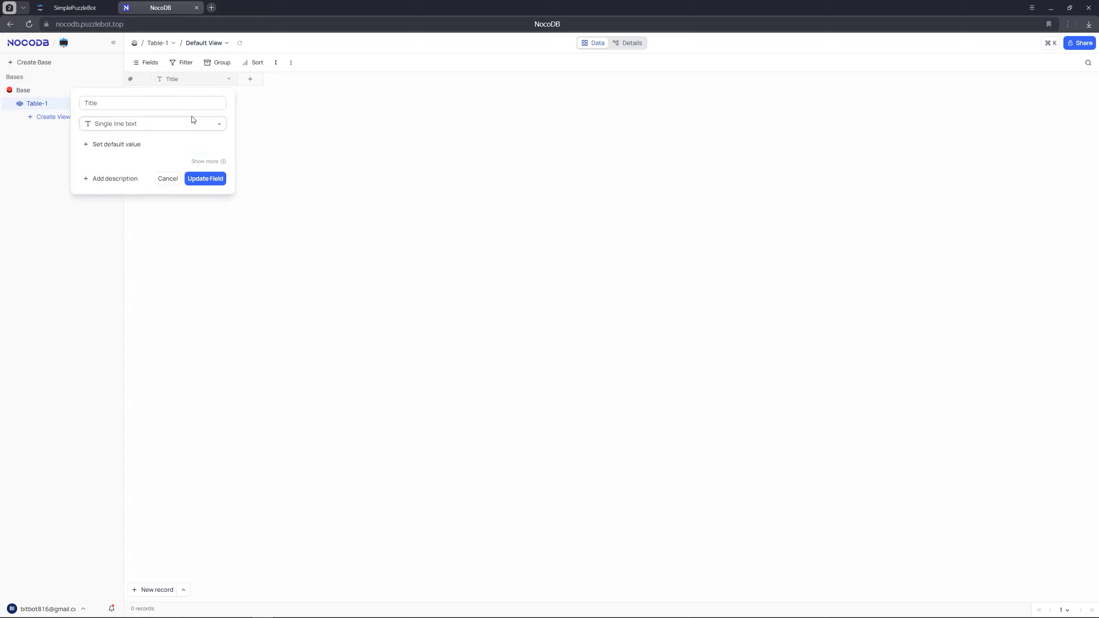
type("n")
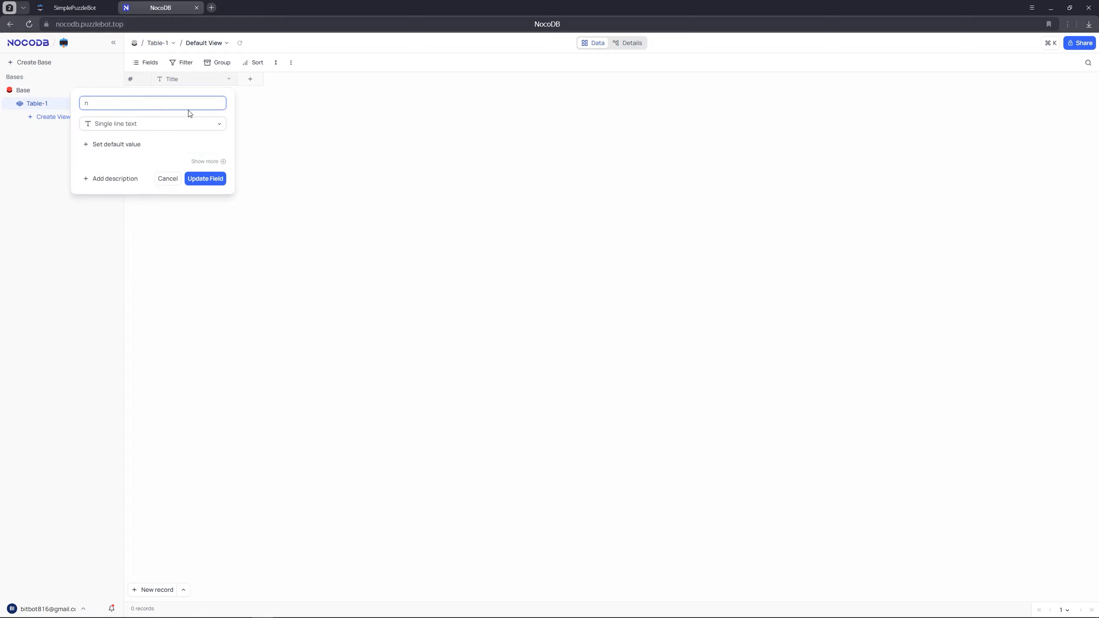
type("ame")
left_click(203, 179)
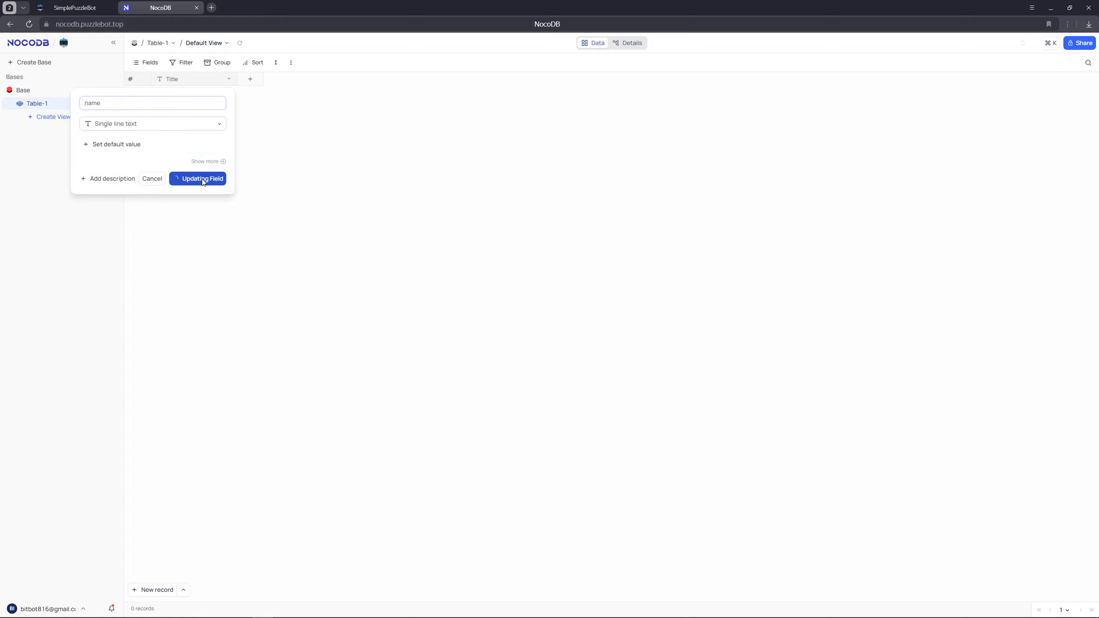
Add a Number field named "user_id" to Table-1
left_click(250, 81)
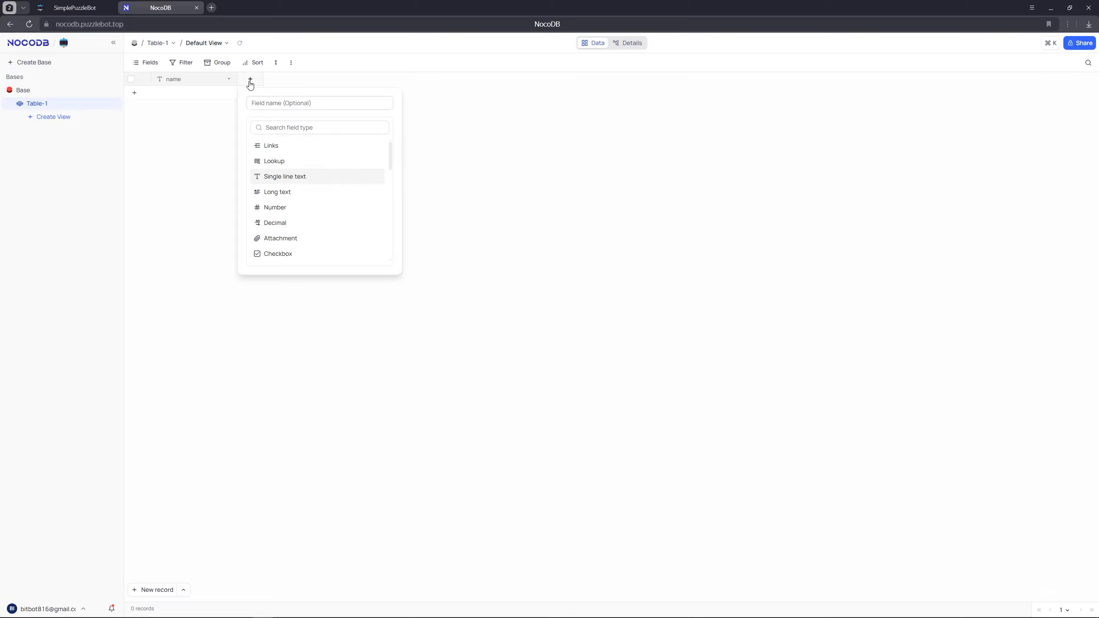
type("user_id")
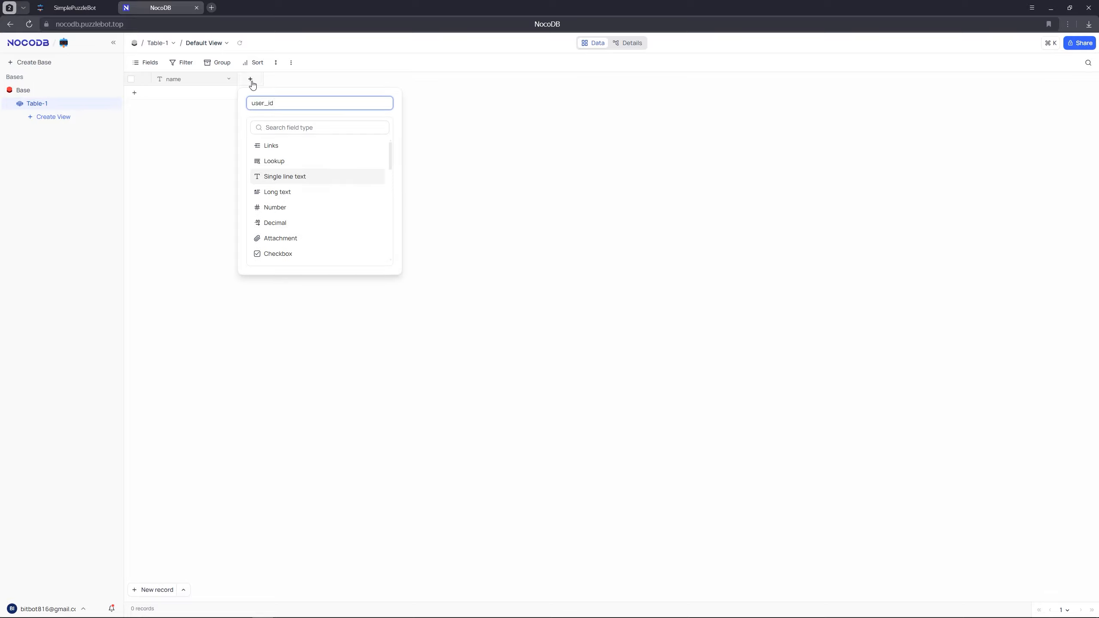
left_click(278, 209)
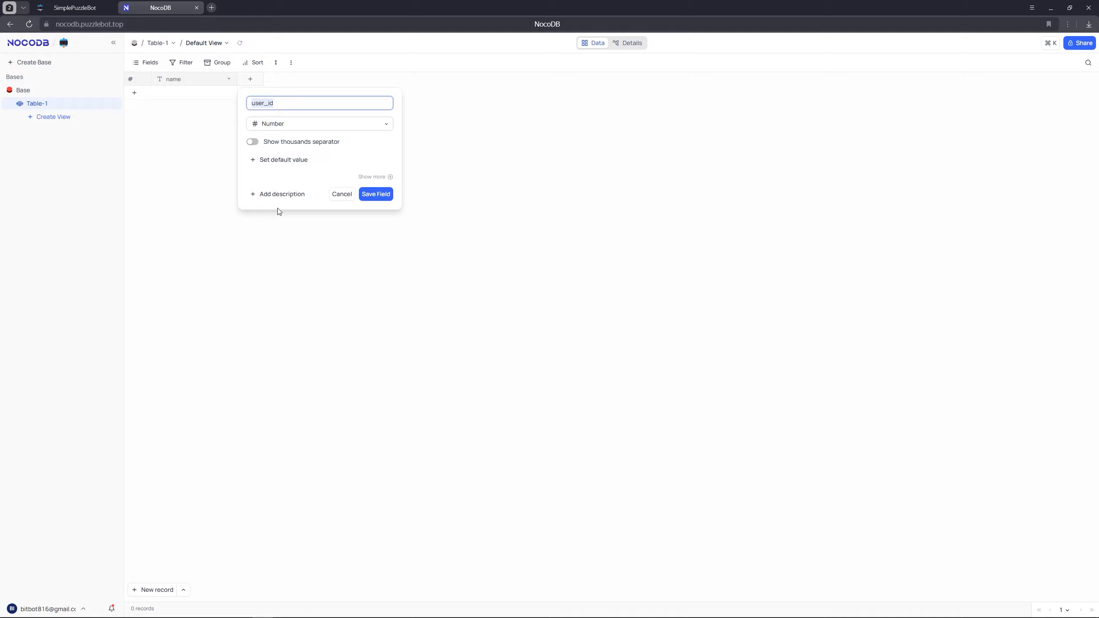
left_click(377, 196)
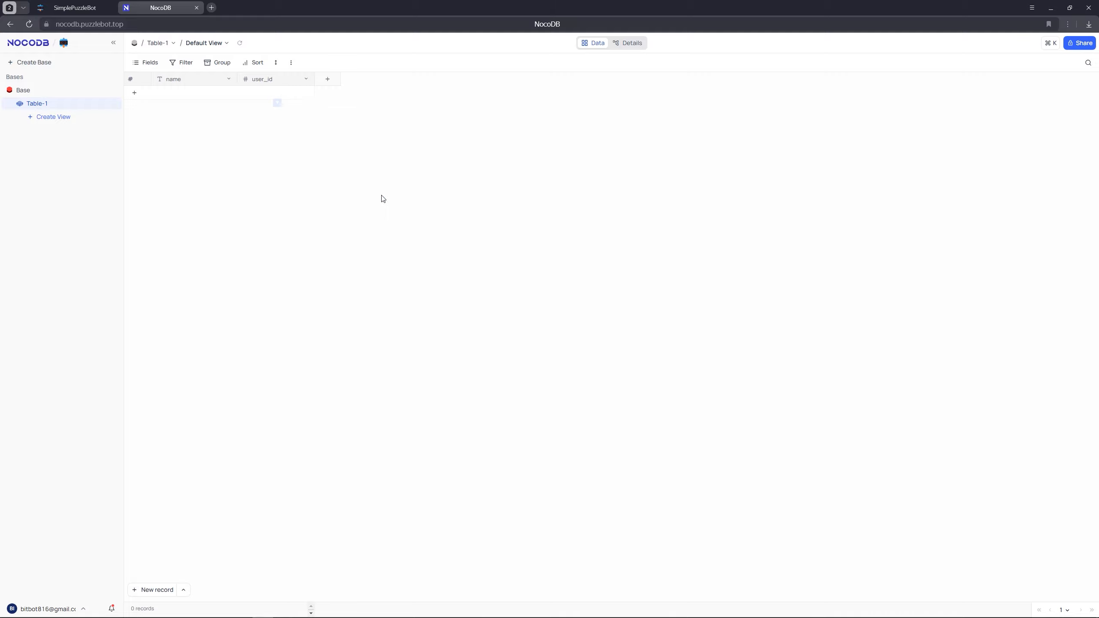
Add a Long text field named "about" to Table-1
left_click(337, 82)
type("ab")
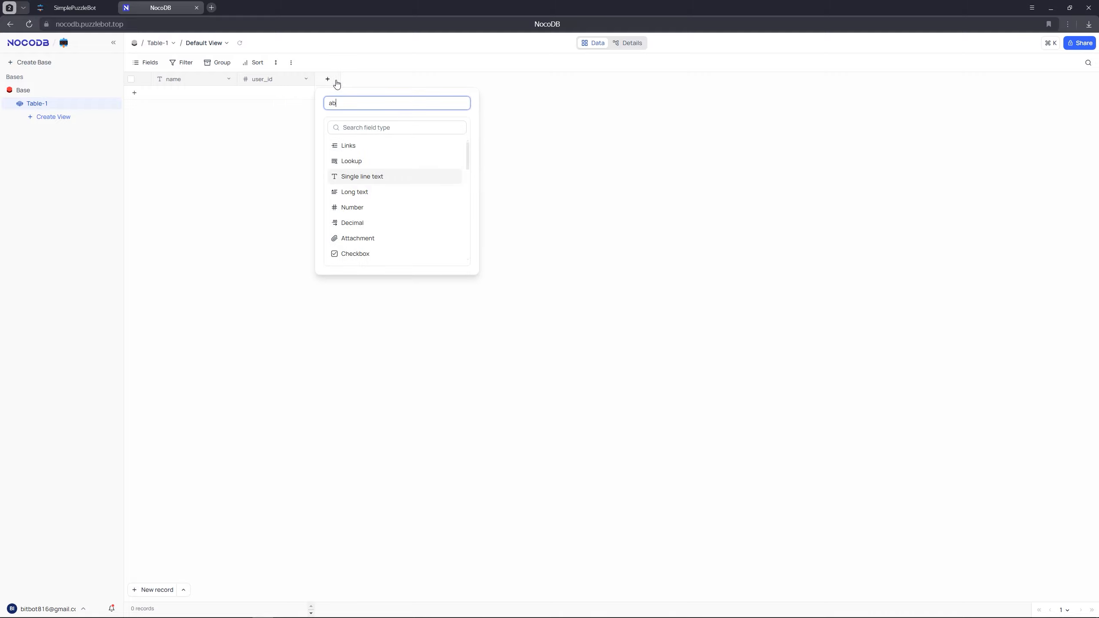
type("out")
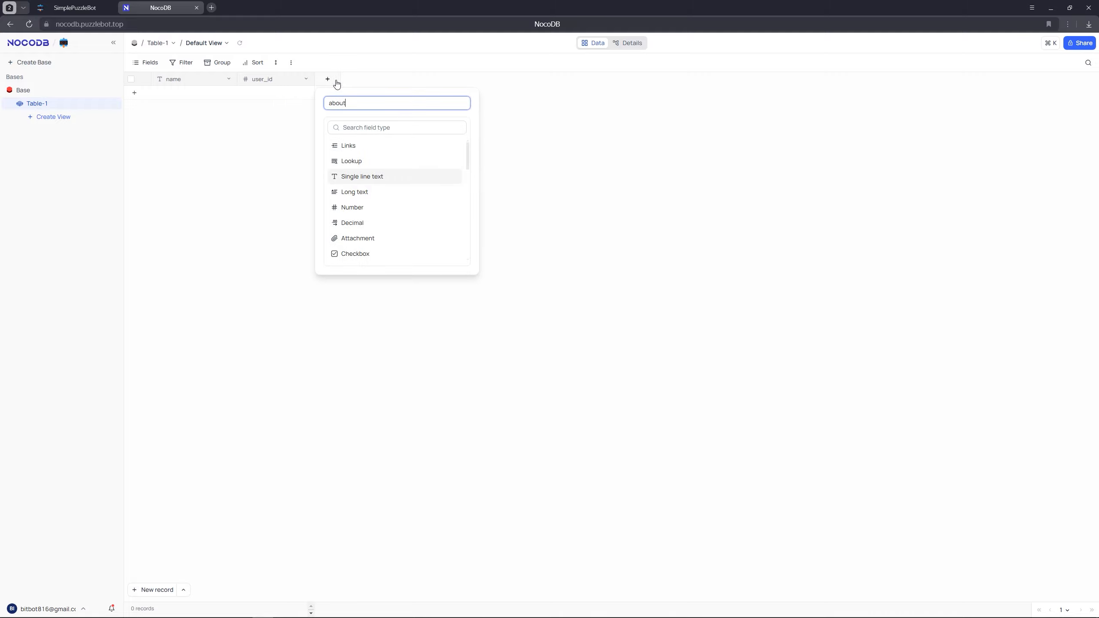
left_click(359, 192)
left_click(453, 194)
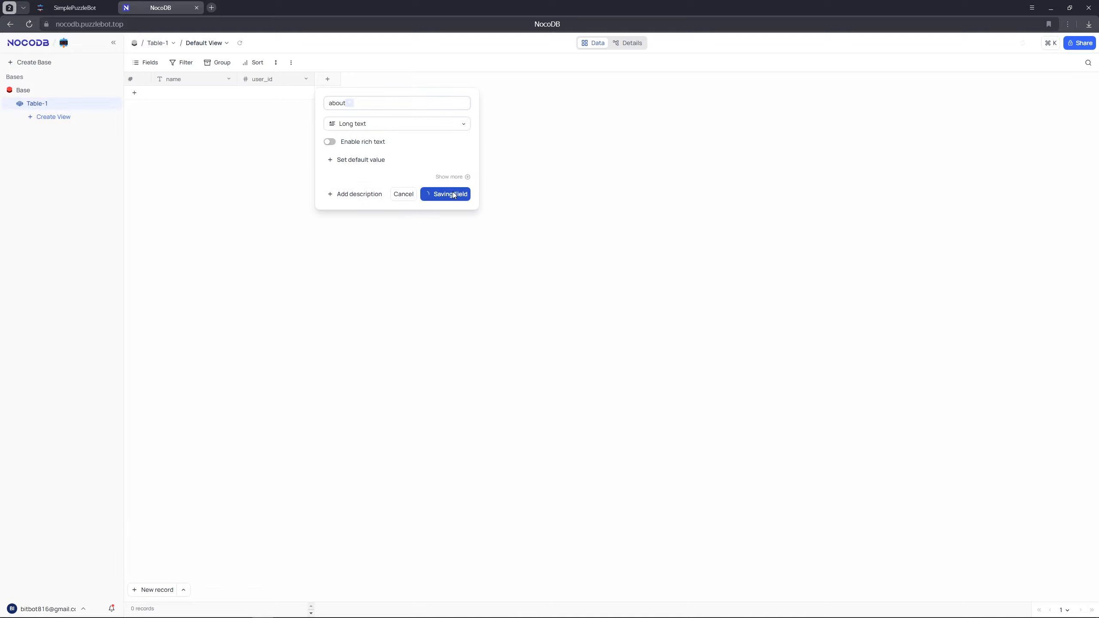
Switch back to PuzzleBot and add a personal variable named "about" with a usual text value to SimplePuzzleBot
left_click(78, 8)
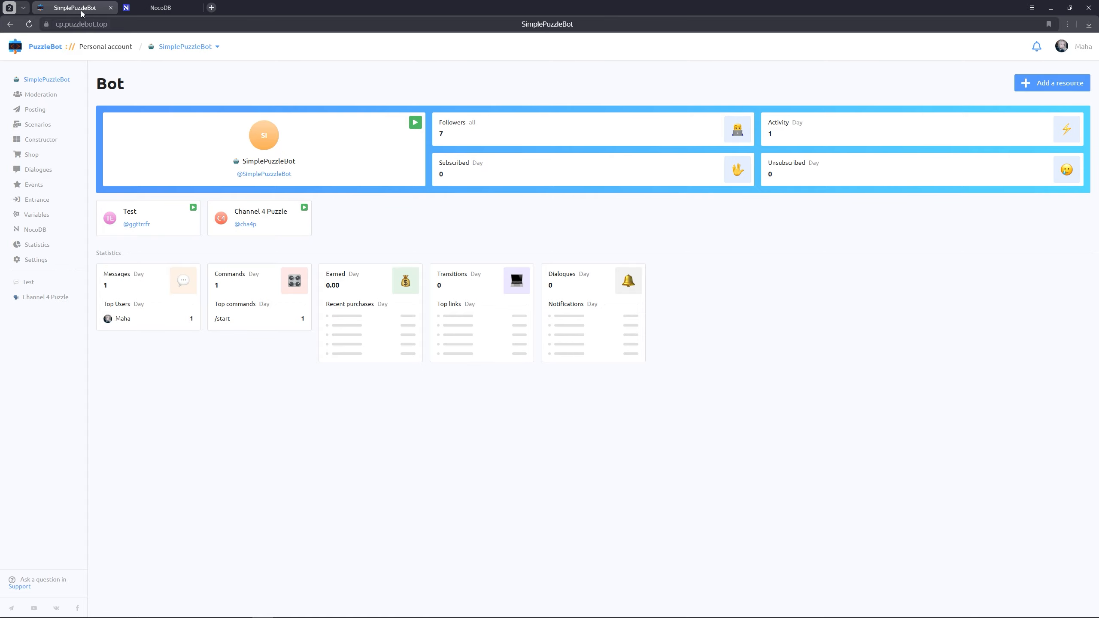
left_click(50, 214)
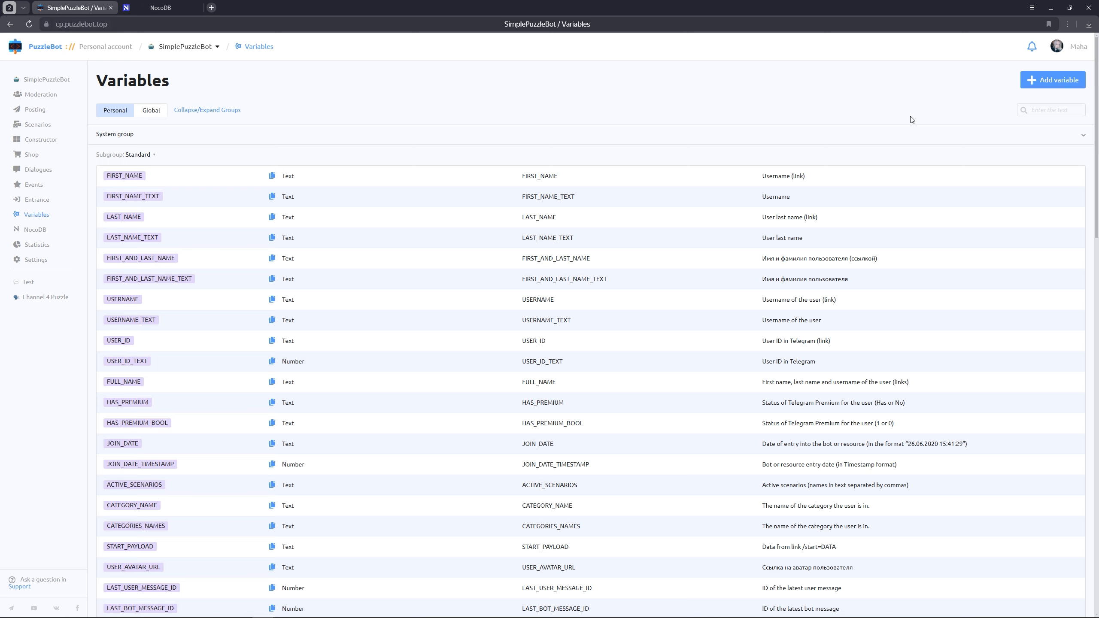
left_click(1042, 82)
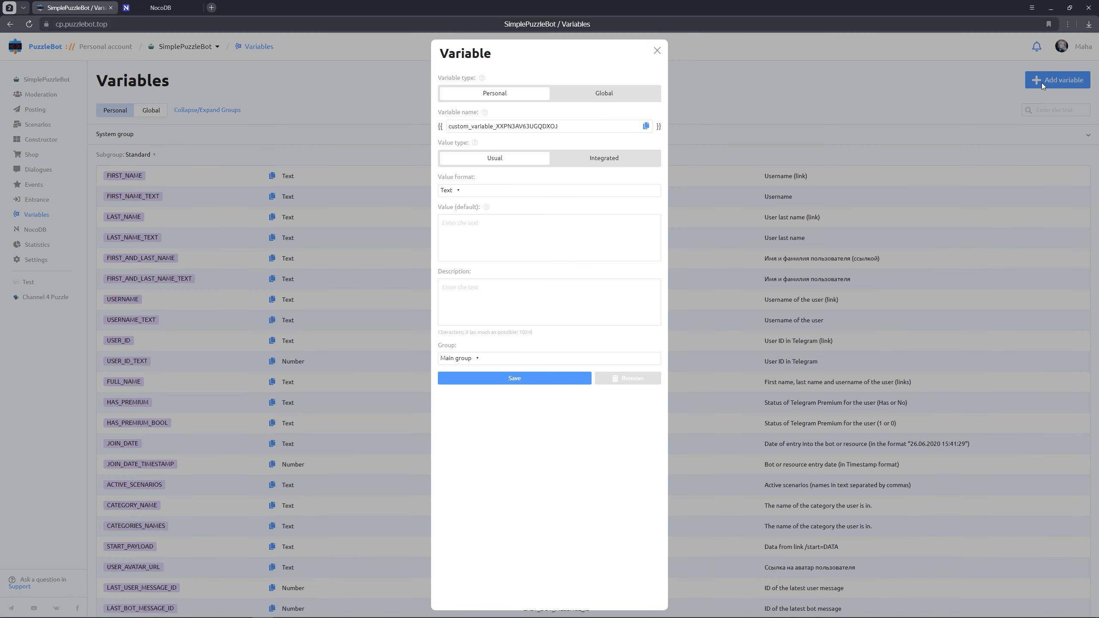
double_click(616, 124)
type("about")
left_click(515, 379)
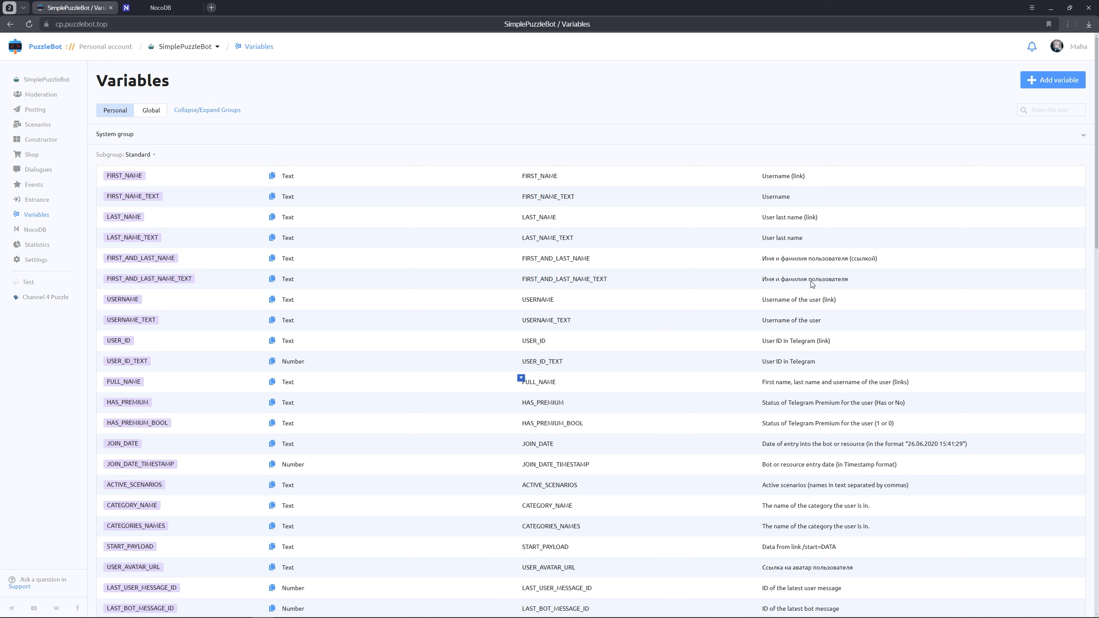
Start a new personal variable named "get_id" with an integrated value and NocoDB as the integration type
left_click(1035, 86)
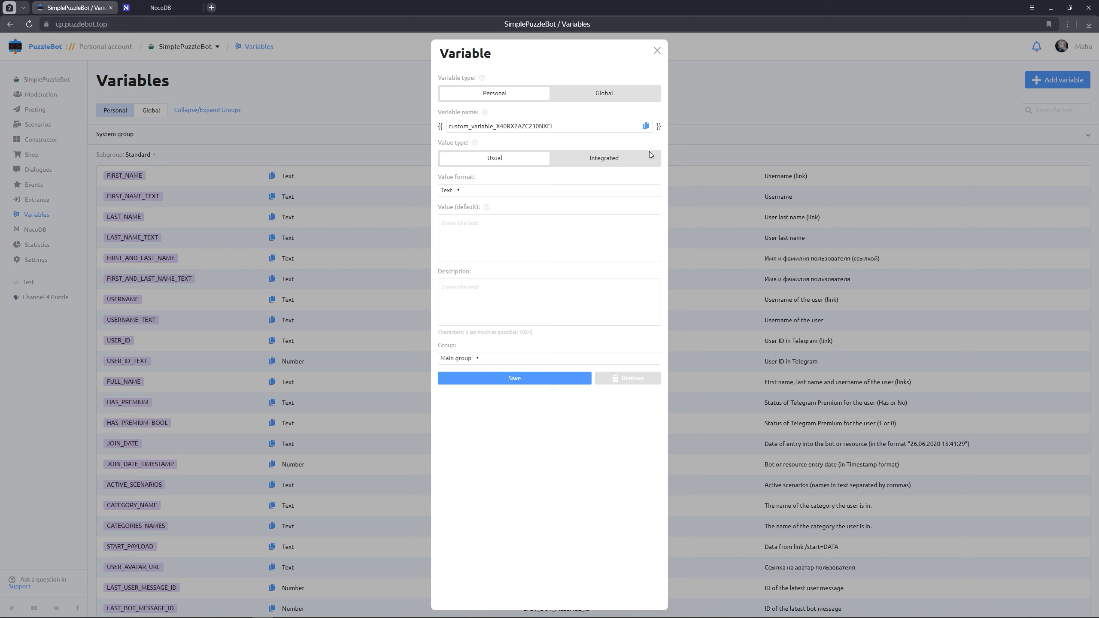
double_click(570, 125)
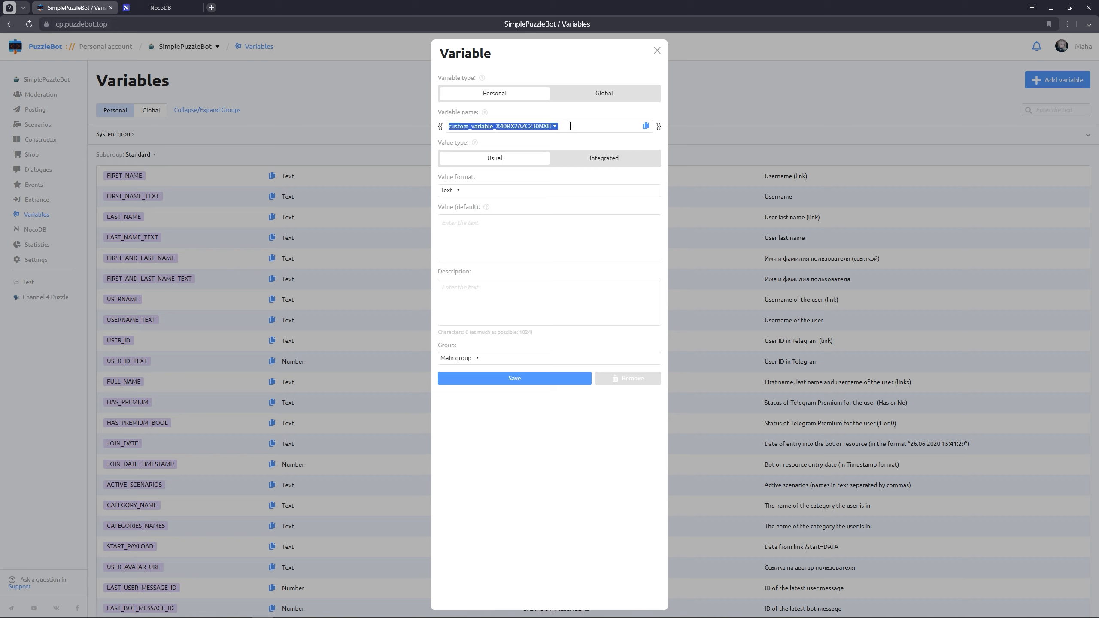
type("get_id")
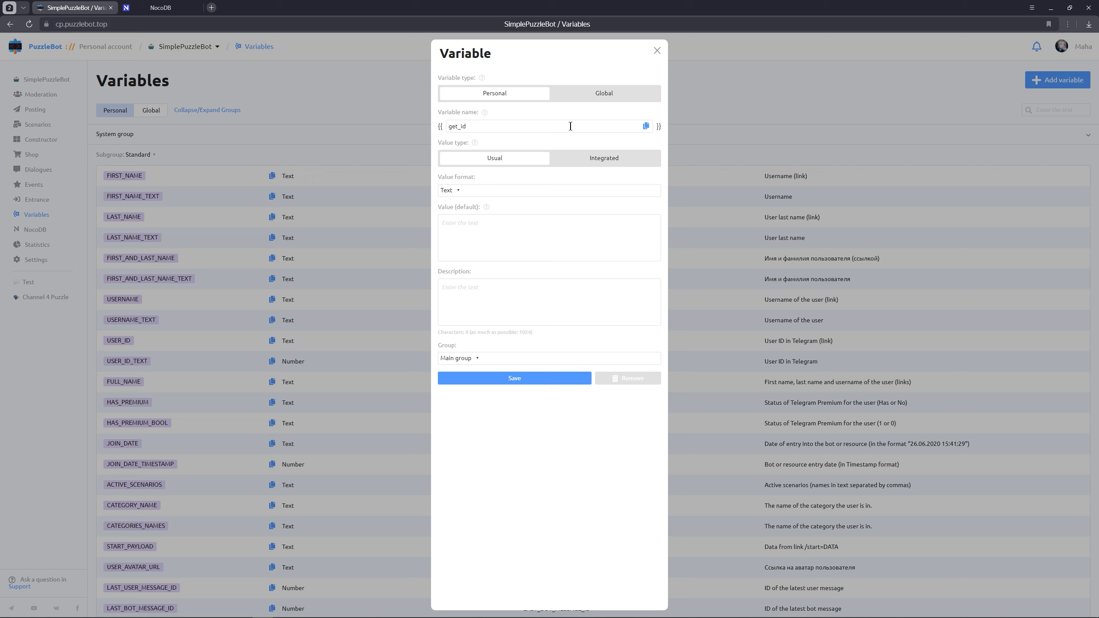
left_click(580, 159)
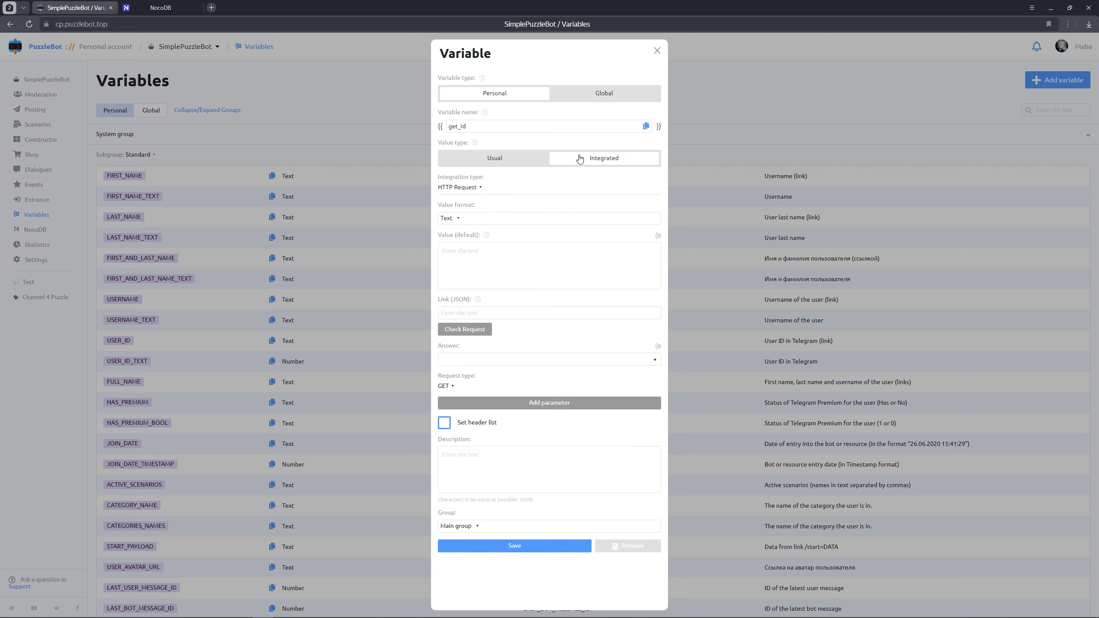
left_click(471, 188)
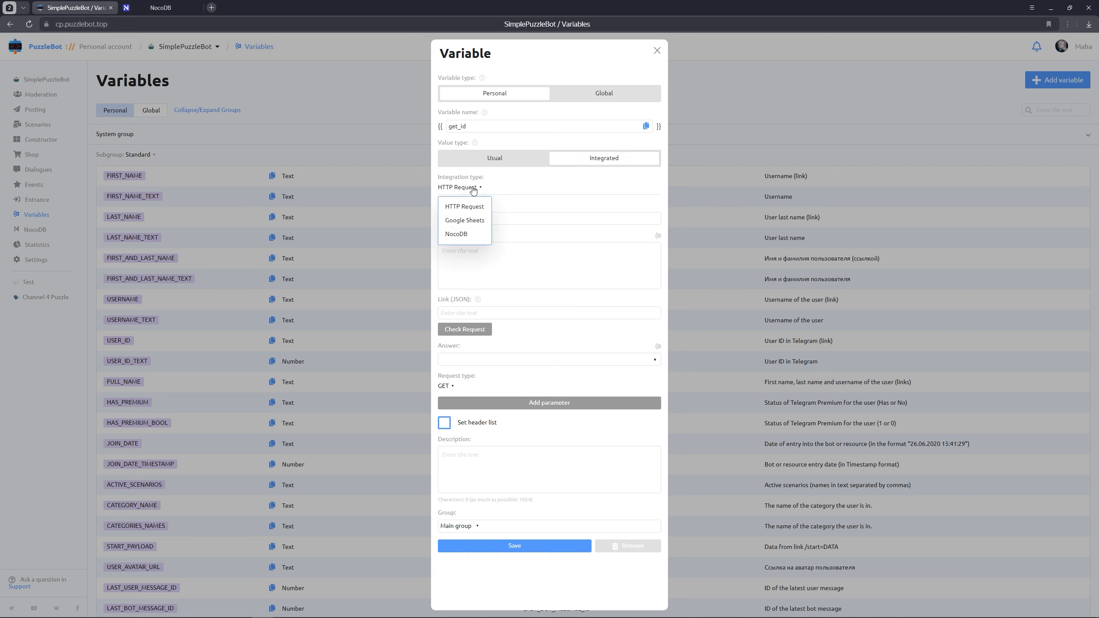
left_click(457, 235)
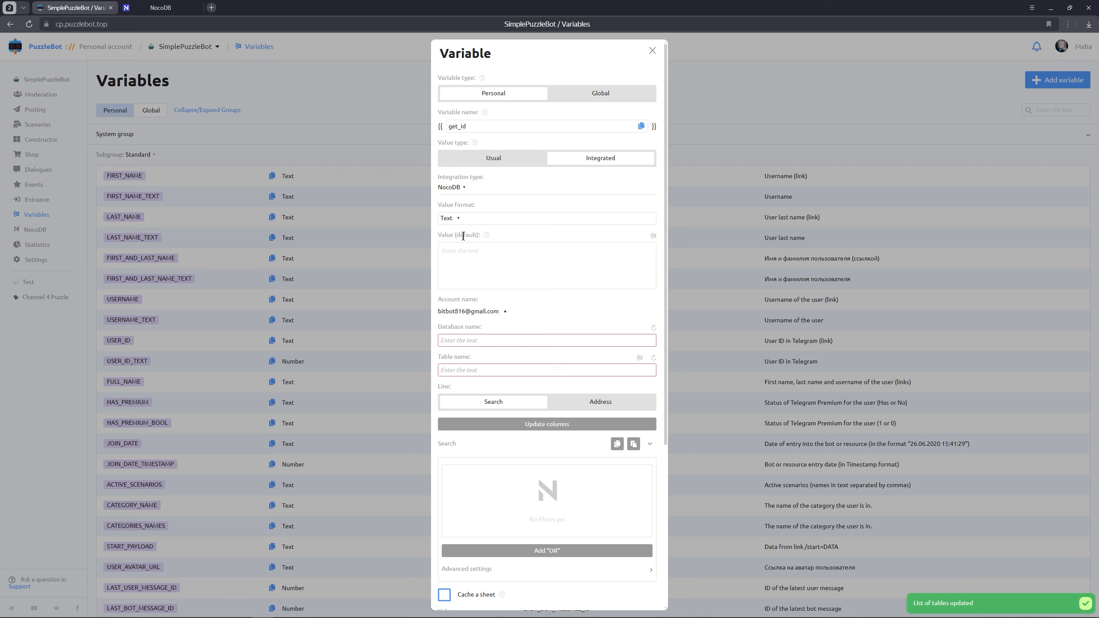
Link get_id to the user_id column of Table-1 in the Base database and save the variable
left_click(479, 341)
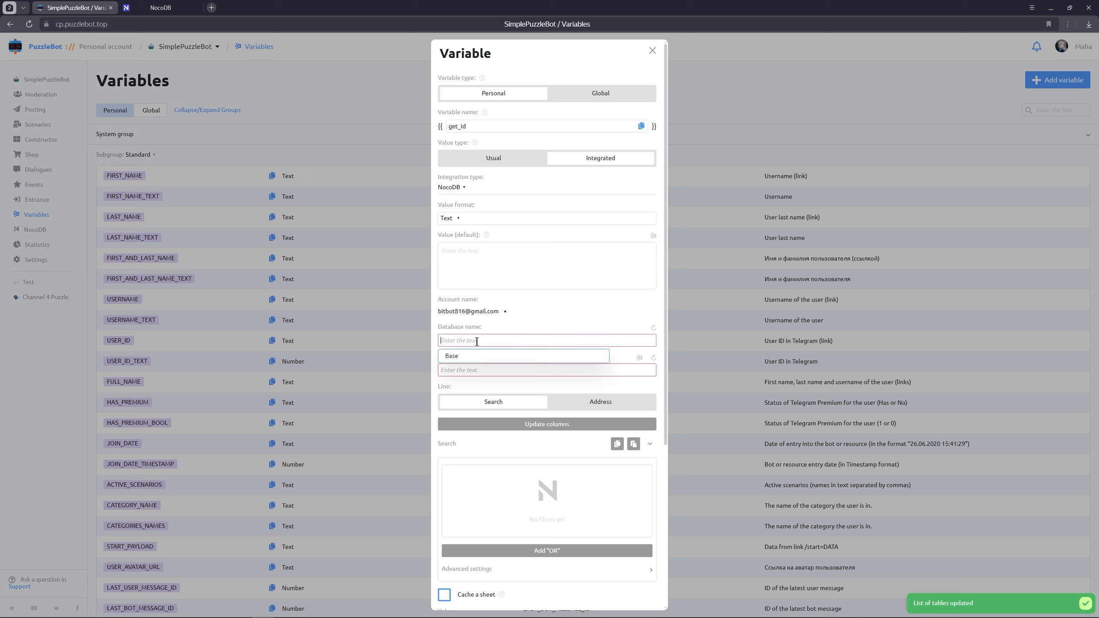
left_click(479, 359)
left_click(476, 371)
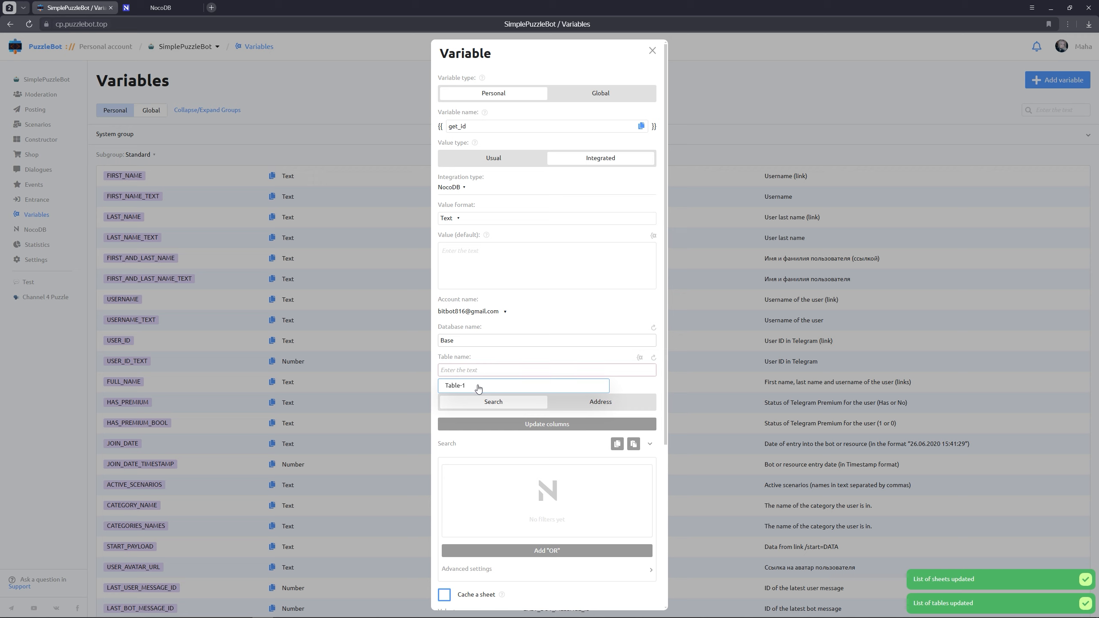
left_click(479, 387)
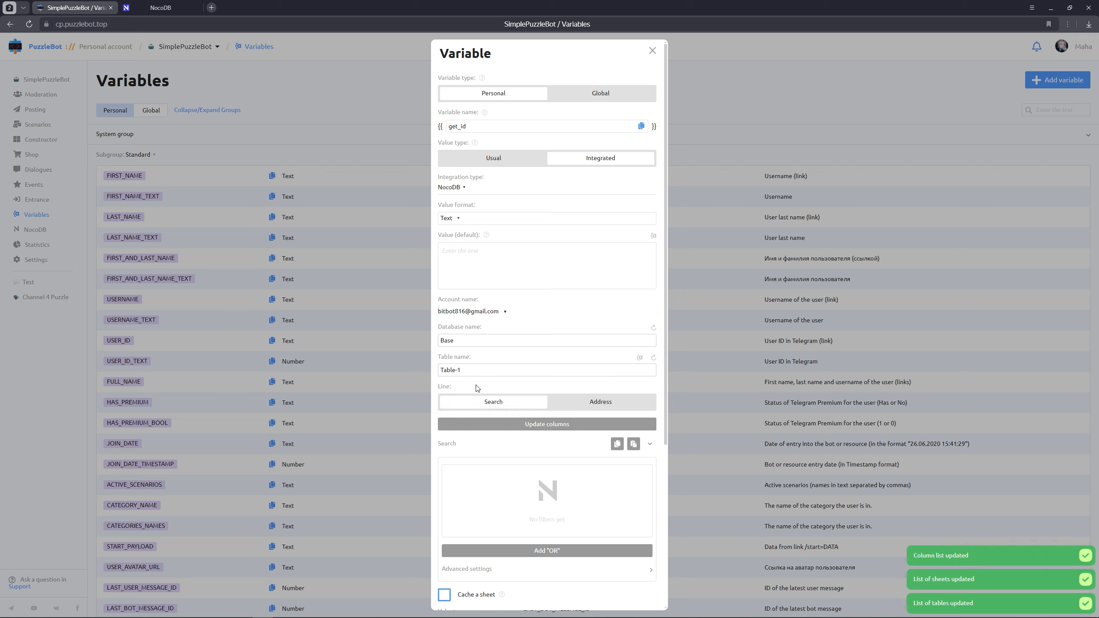
scroll(478, 388, "down", 5)
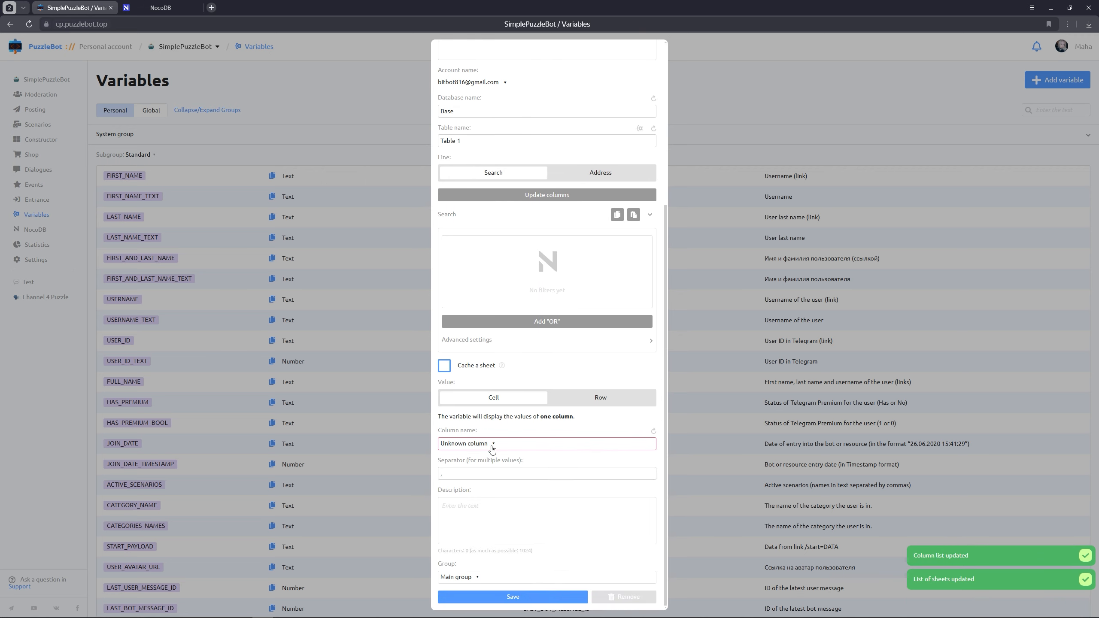
left_click(493, 445)
left_click(462, 478)
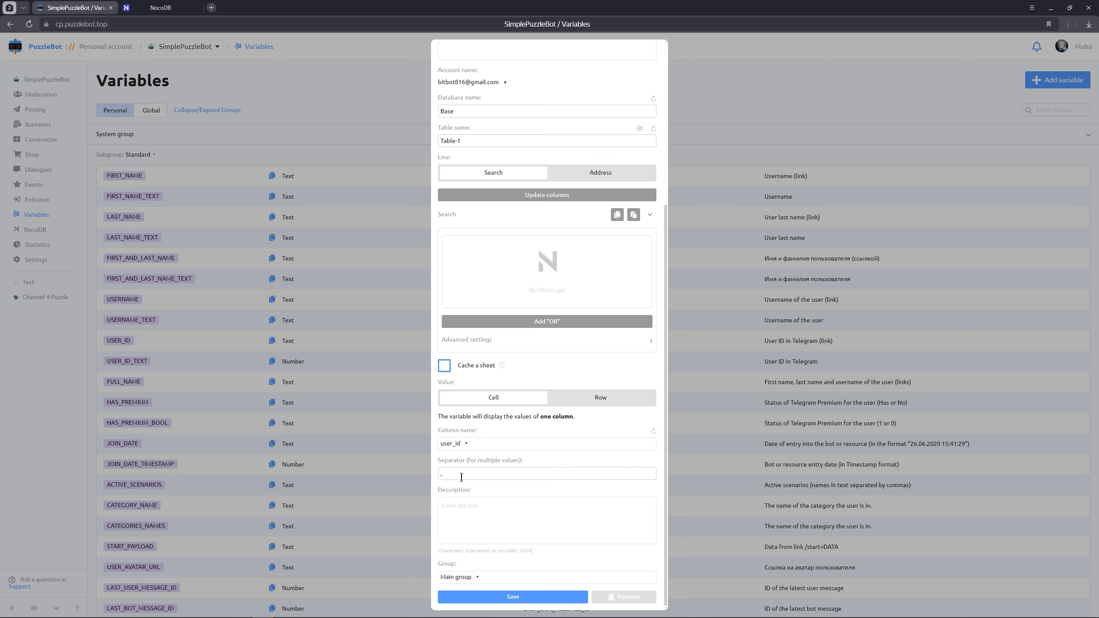
left_click(504, 597)
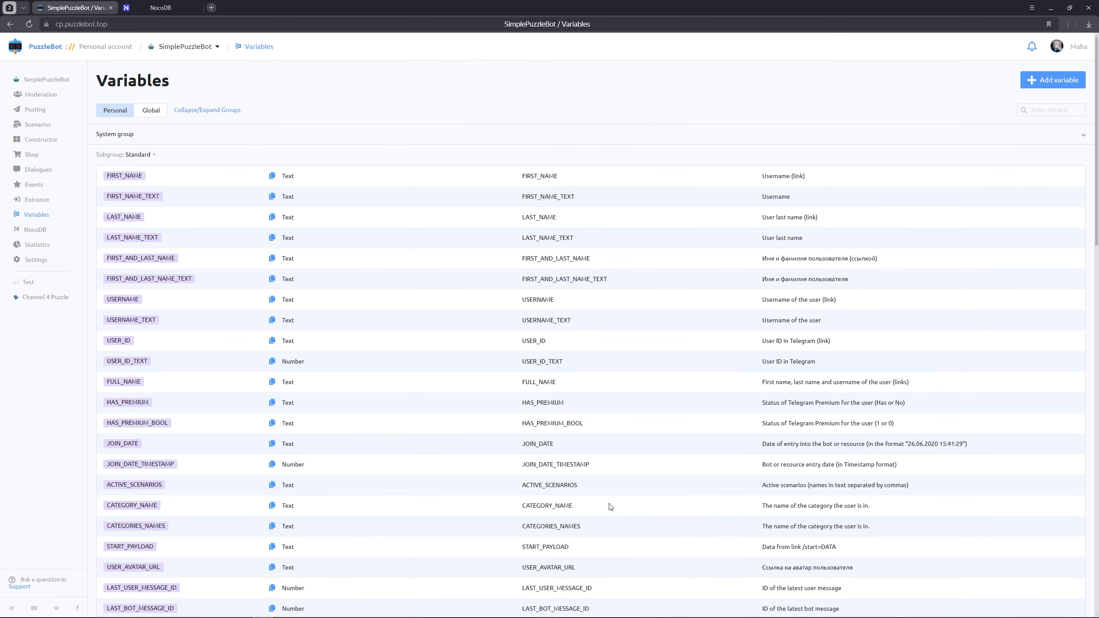
Start a new personal variable named "get_name" with an integrated value and NocoDB as the integration type
left_click(1043, 83)
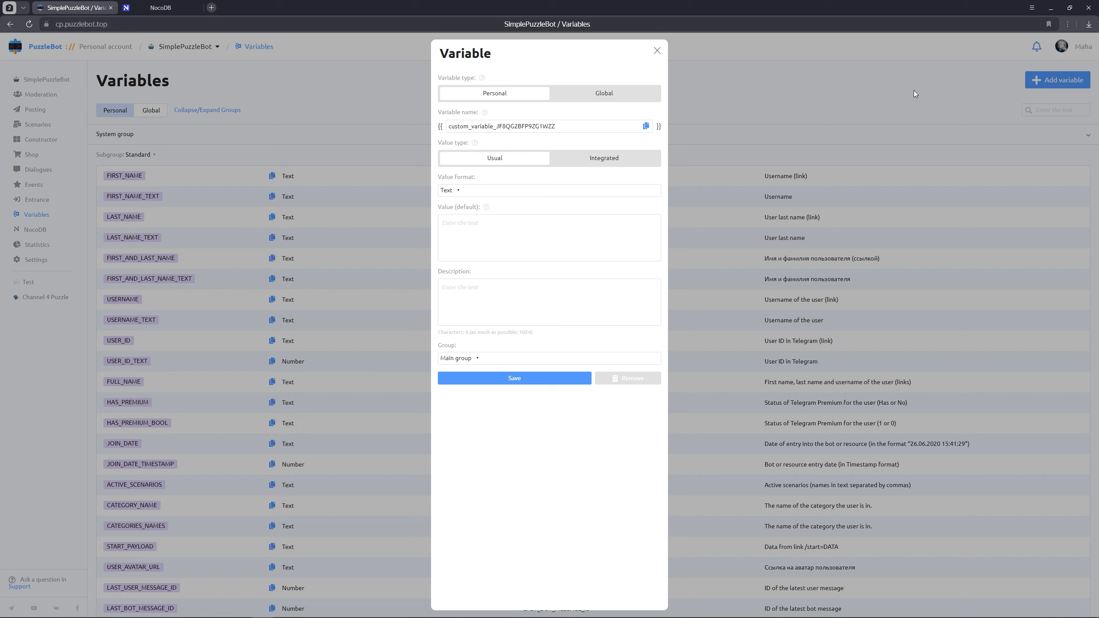
triple_click(568, 123)
type("get_name")
left_click(595, 160)
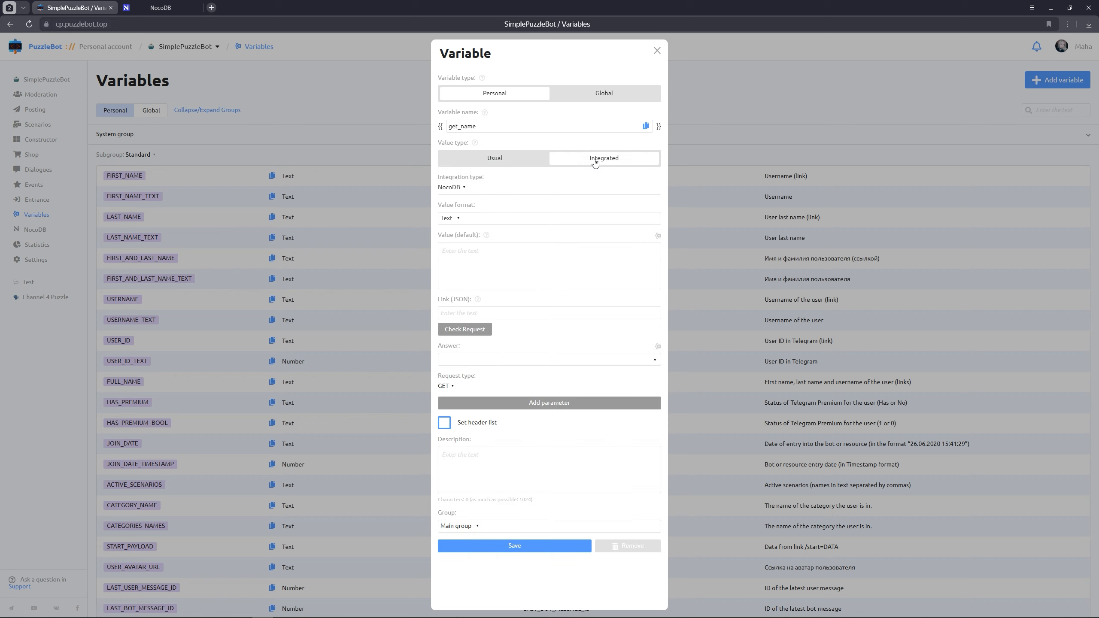
left_click(462, 189)
left_click(458, 234)
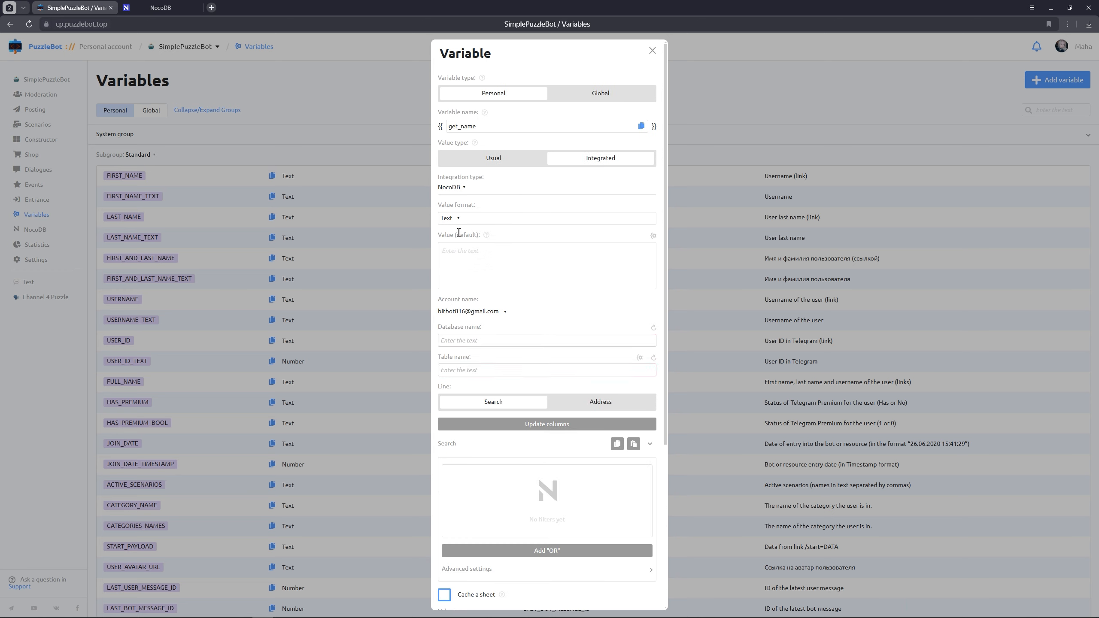
Link get_name to the name column of Table-1 in the Base database and save the variable
left_click(478, 341)
left_click(476, 356)
left_click(519, 370)
left_click(524, 383)
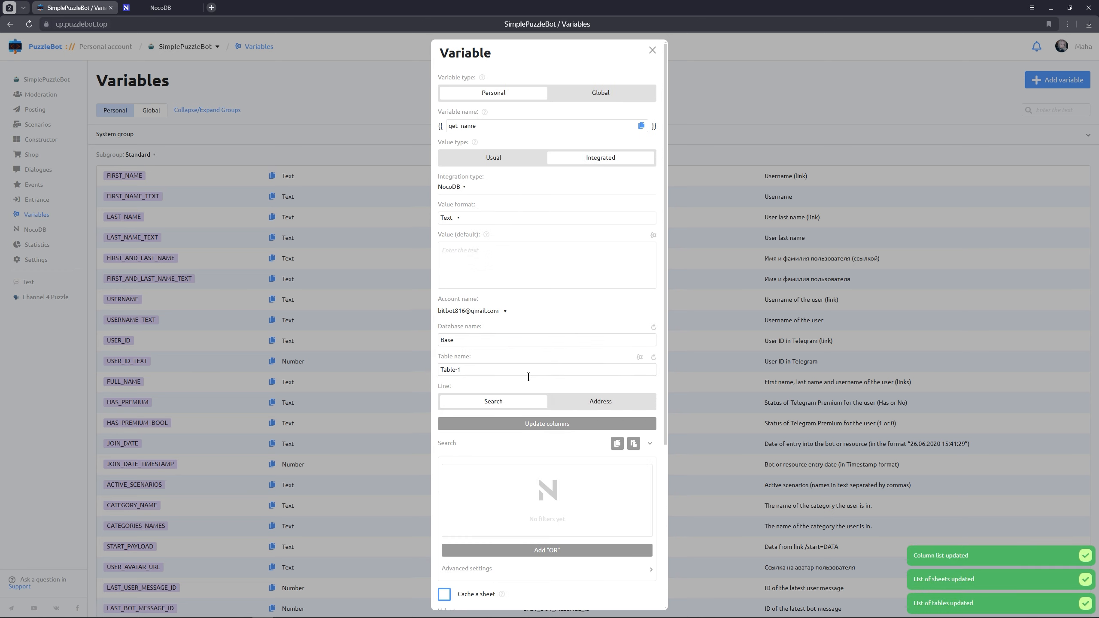
scroll(529, 376, "down", 5)
left_click(505, 458)
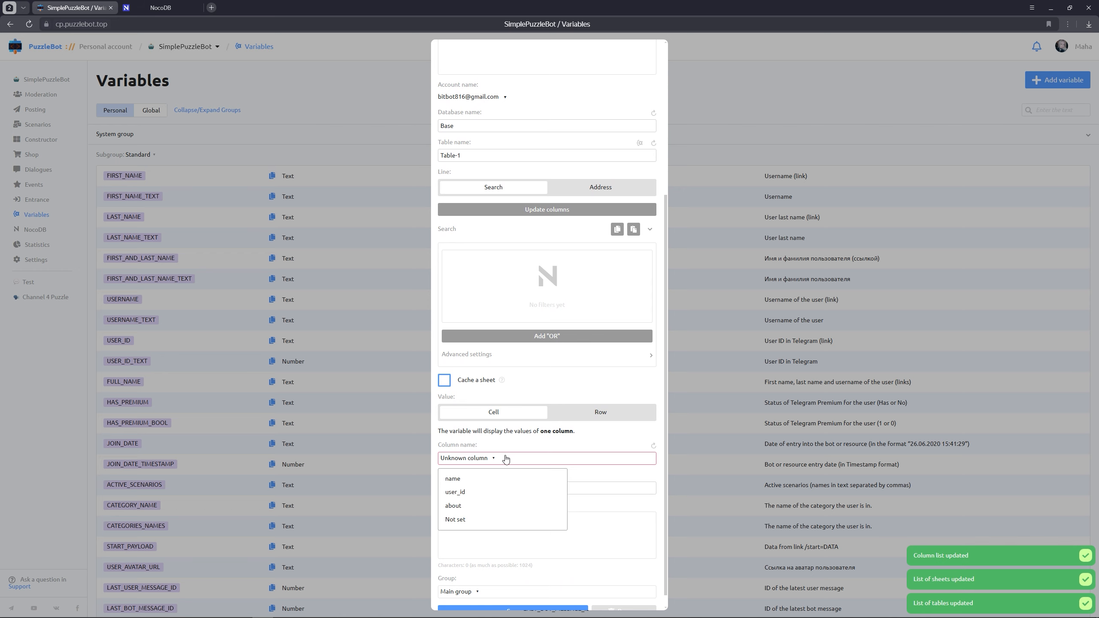
left_click(465, 480)
scroll(502, 505, "down", 1)
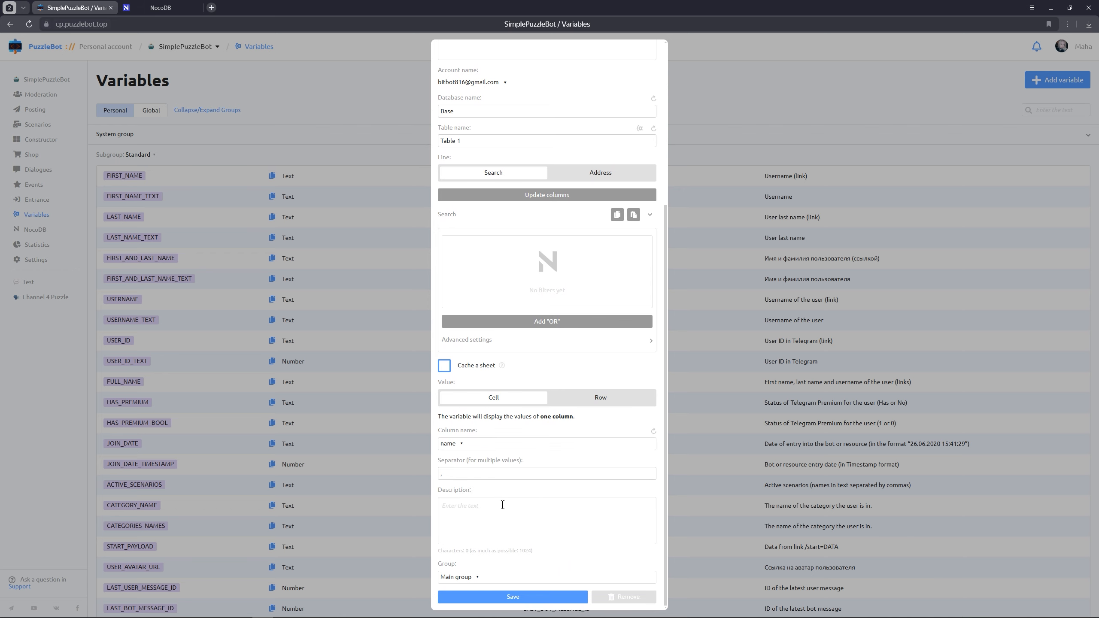
left_click(533, 598)
Start a new personal variable named "get_about" with an integrated value and NocoDB as the integration type
left_click(1054, 83)
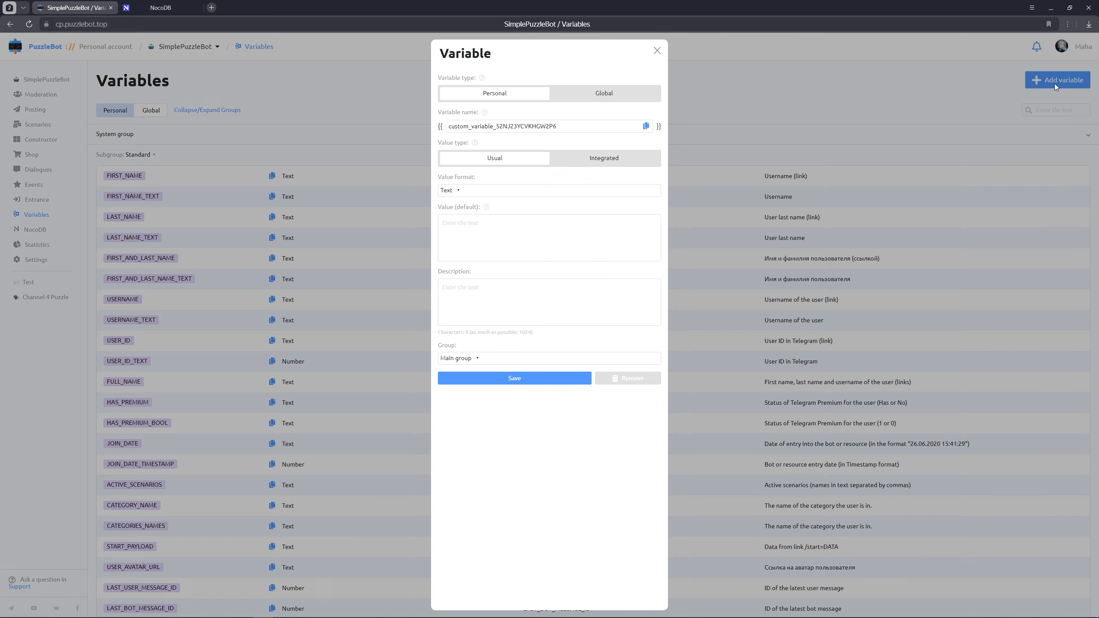
triple_click(575, 128)
type("get_about")
left_click(587, 160)
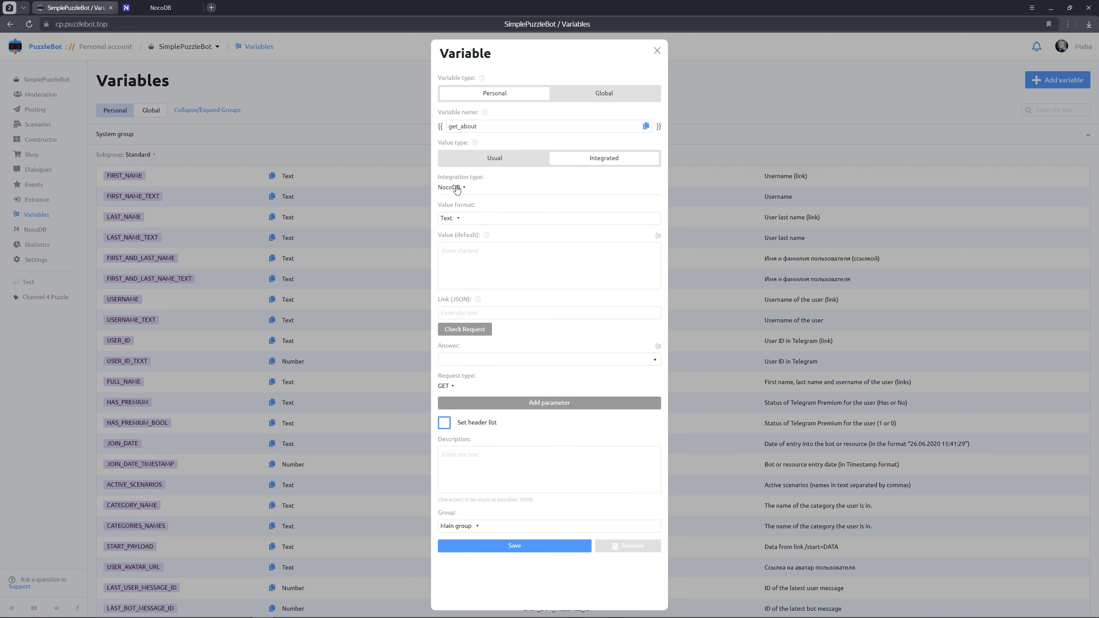
Link get_about to the about column of Table-1 in the Base database and save the variable
left_click(477, 370)
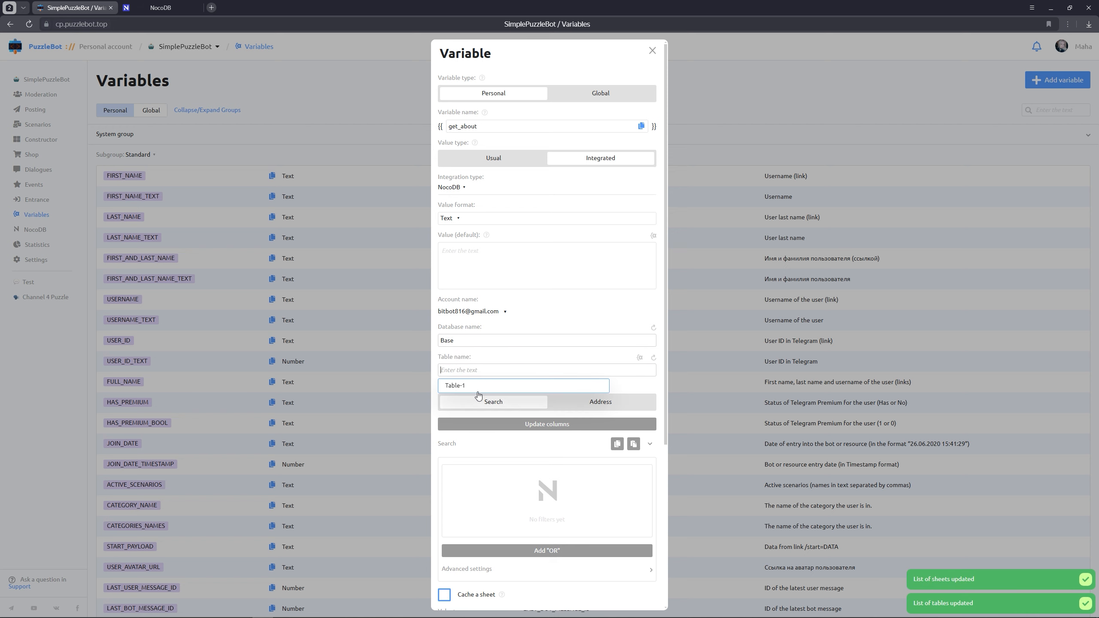
left_click(476, 390)
scroll(476, 395, "down", 5)
left_click(483, 445)
left_click(455, 492)
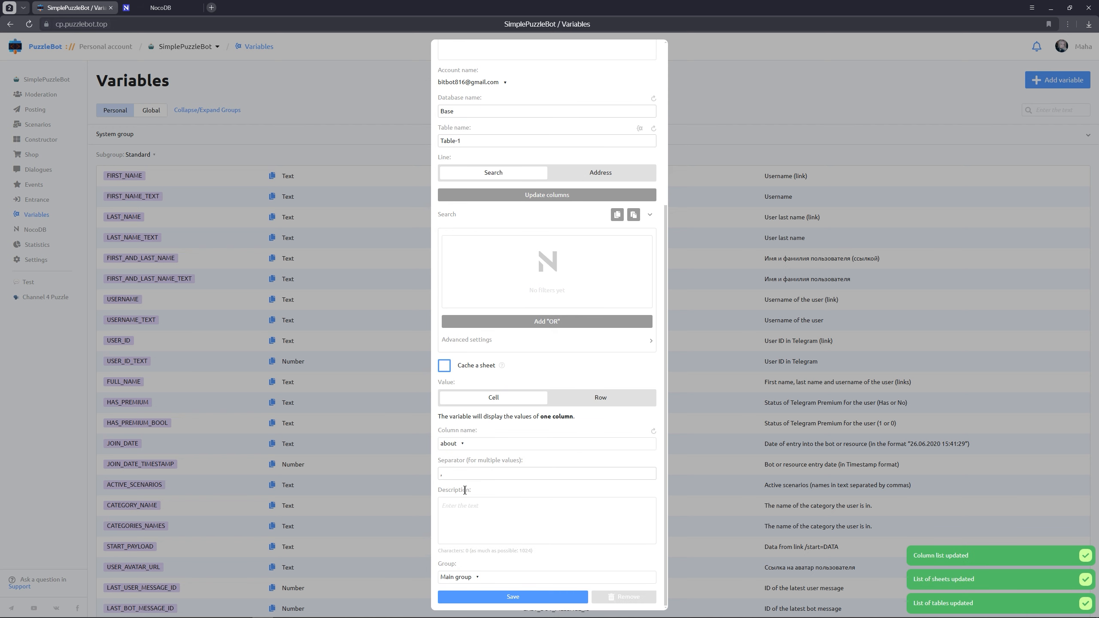
left_click(516, 598)
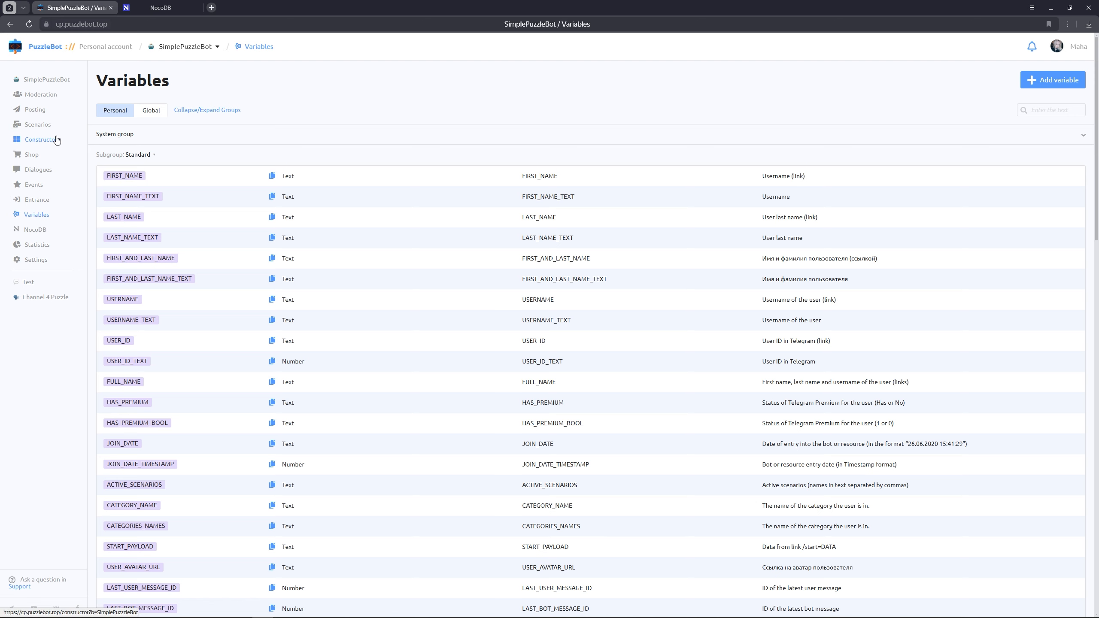
Create a mini-app named "Request" in the SimplePuzzleBot constructor
left_click(40, 139)
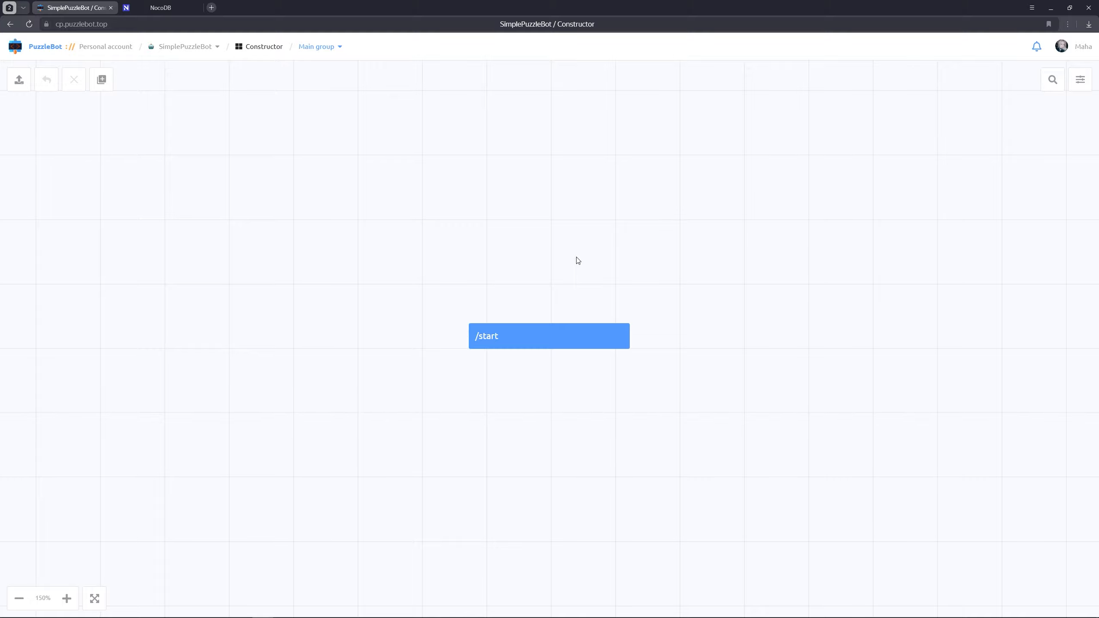
left_click(102, 82)
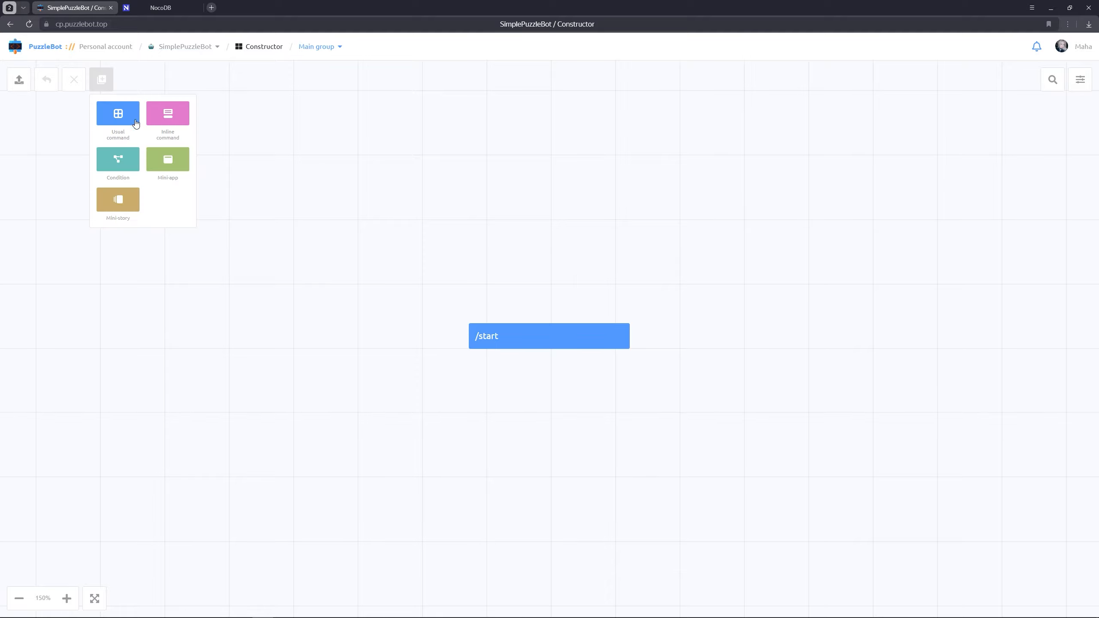
left_click(168, 160)
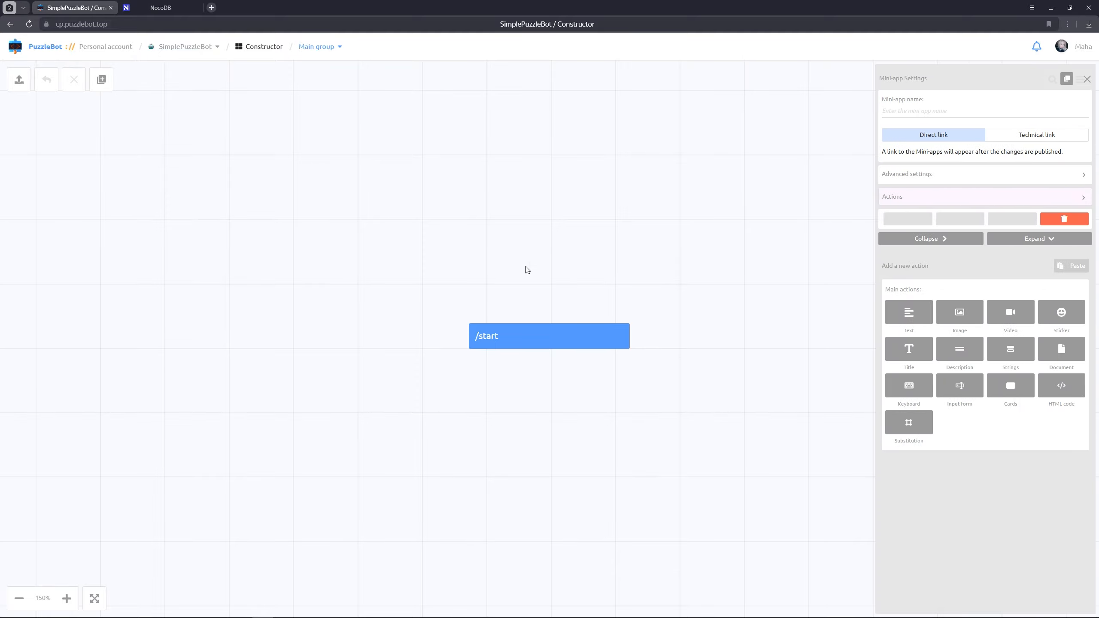
type("Request")
Add an input form to the Request mini-app with the title "To leave a request, tell us about yourself:"
left_click(958, 387)
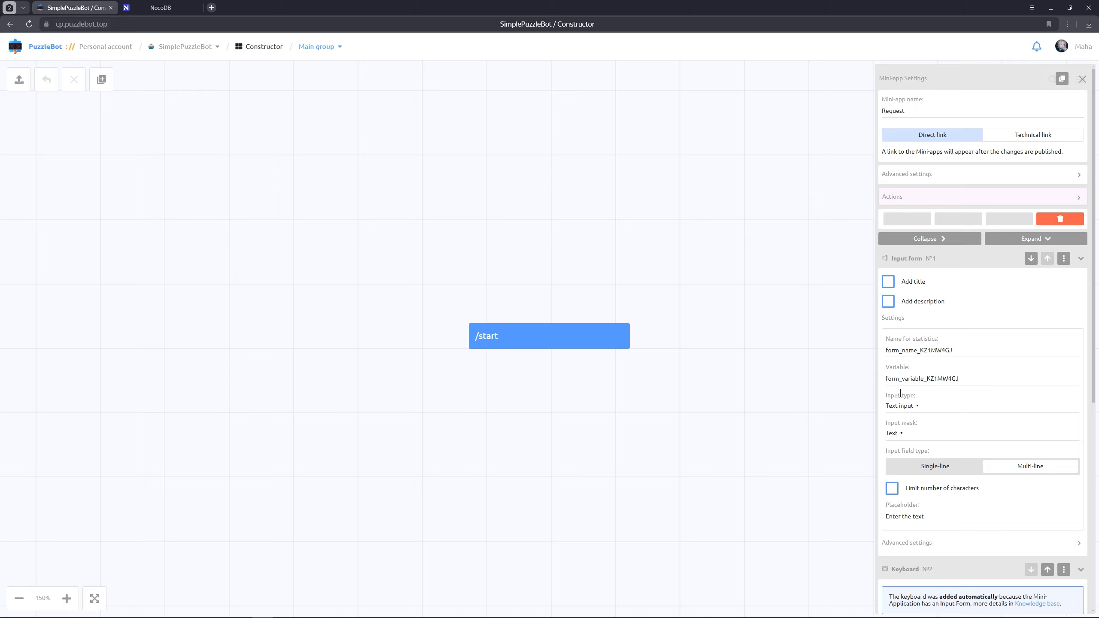
left_click(889, 282)
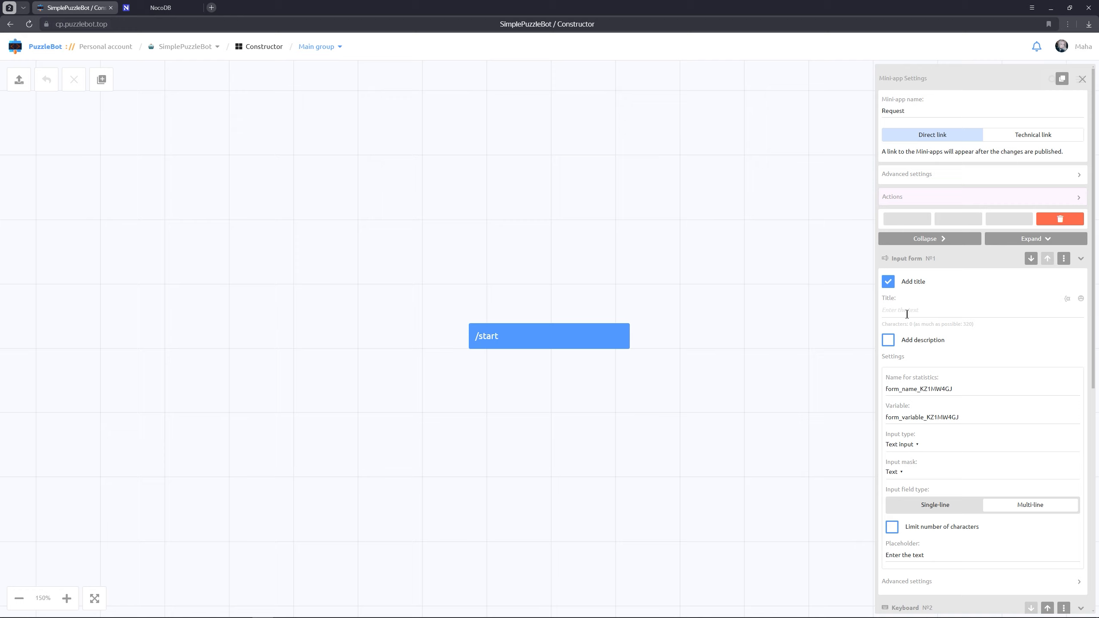
type("To leave a request, tell us about yourself:")
scroll(935, 346, "down", 4)
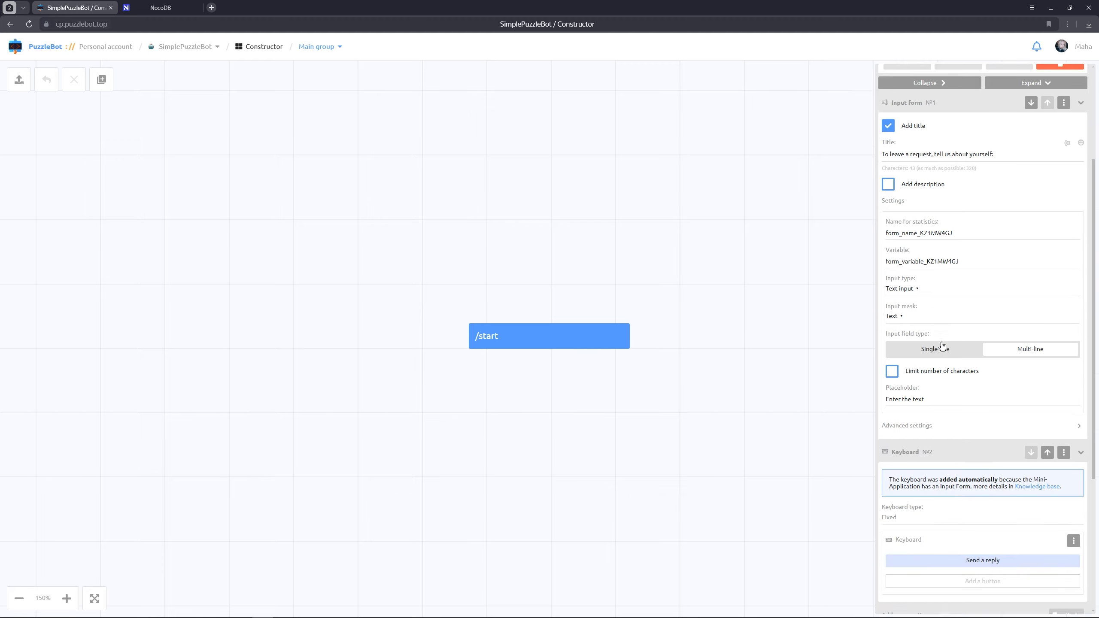
Set the input form to duplicate its response into the custom variable about
left_click(941, 411)
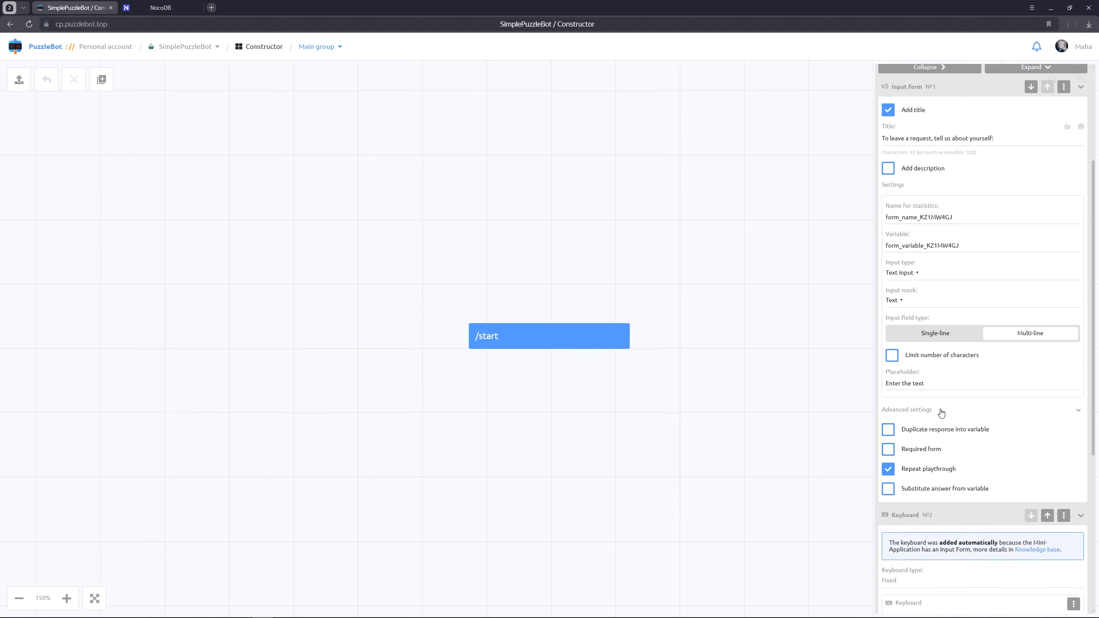
left_click(891, 431)
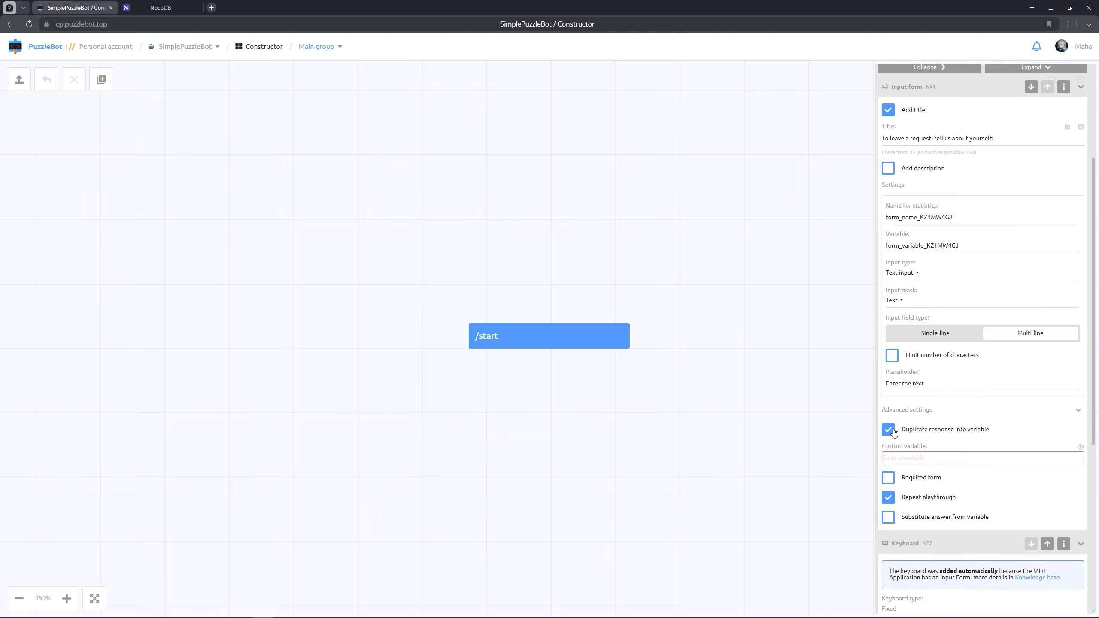
left_click(1081, 449)
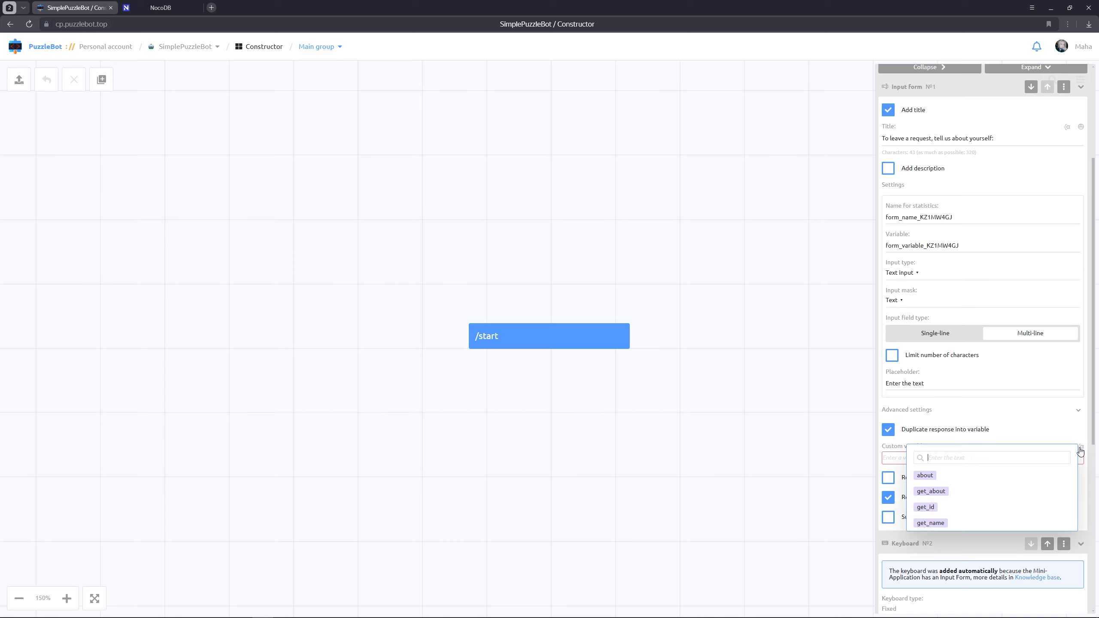
left_click(929, 478)
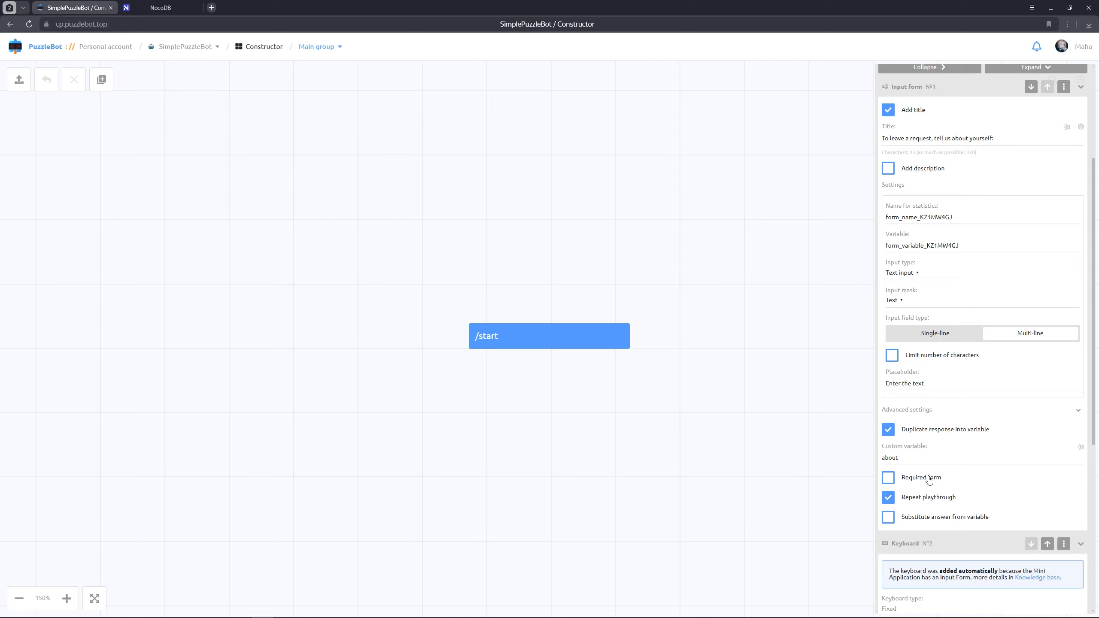
Add a NocoDB Create row action to the Request mini-app, targeting Table-1 in the Base database
scroll(930, 478, "up", 4)
scroll(933, 202, "up", 3)
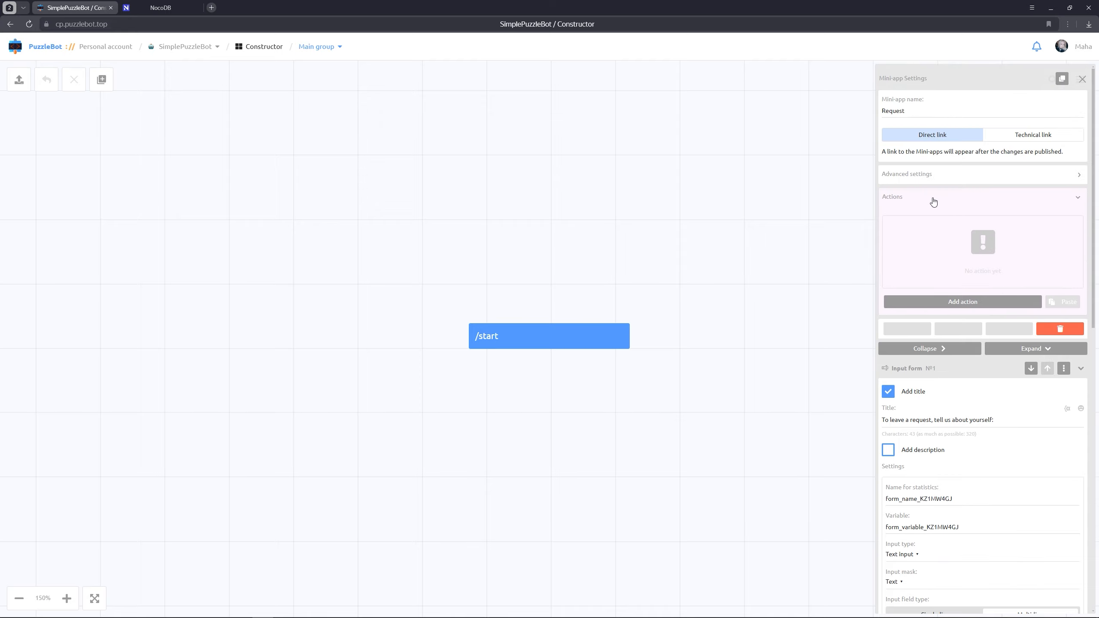
left_click(953, 302)
scroll(947, 409, "down", 5)
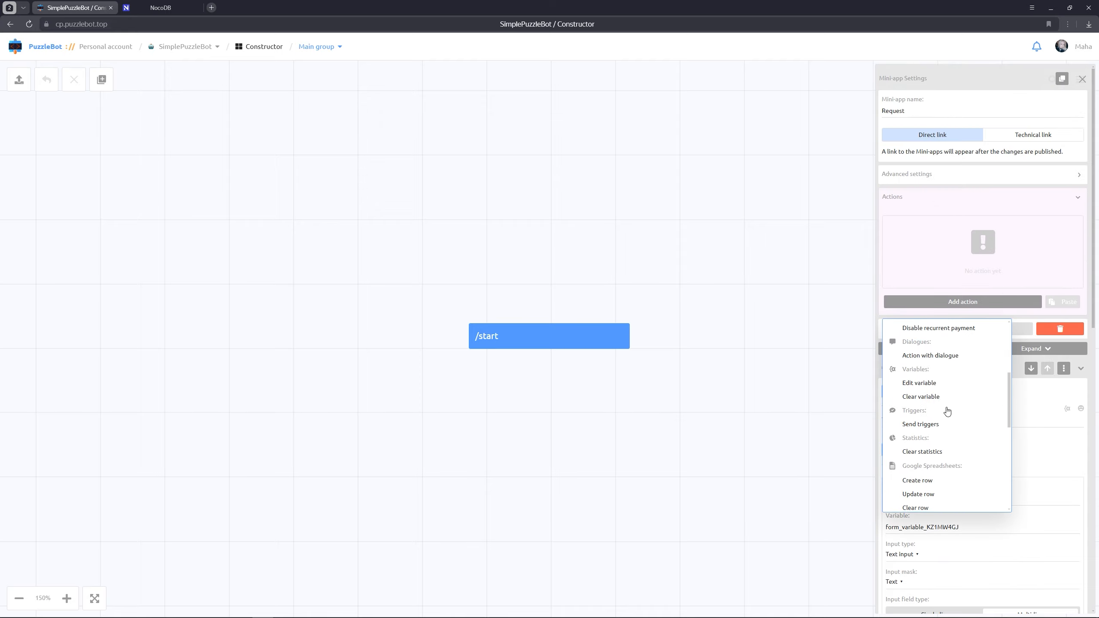
scroll(947, 411, "down", 4)
left_click(918, 405)
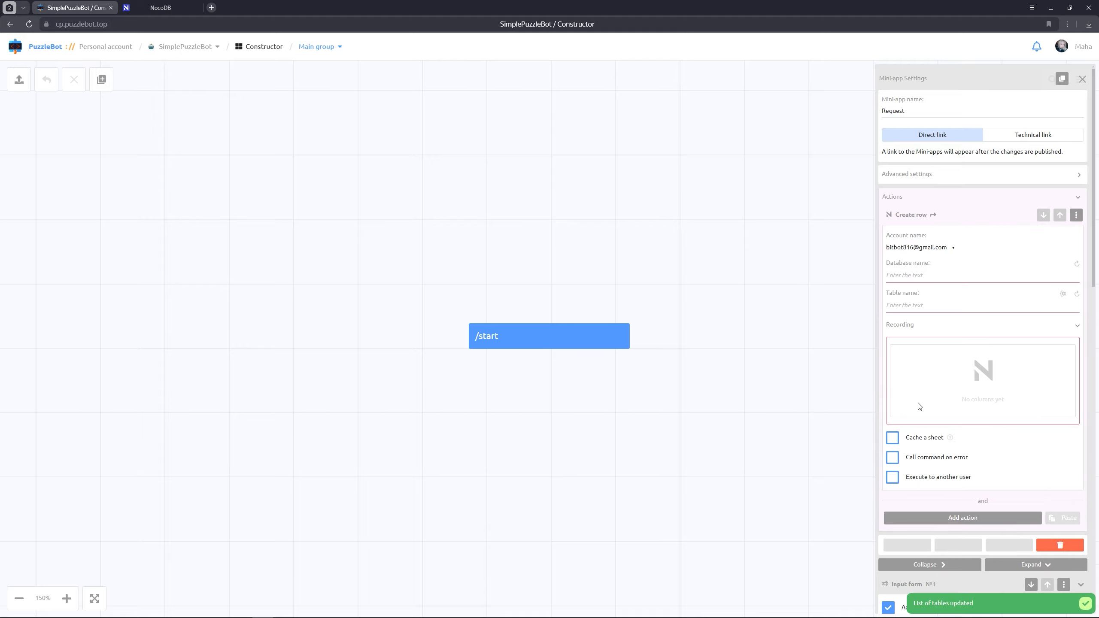
left_click(925, 282)
left_click(925, 293)
left_click(920, 303)
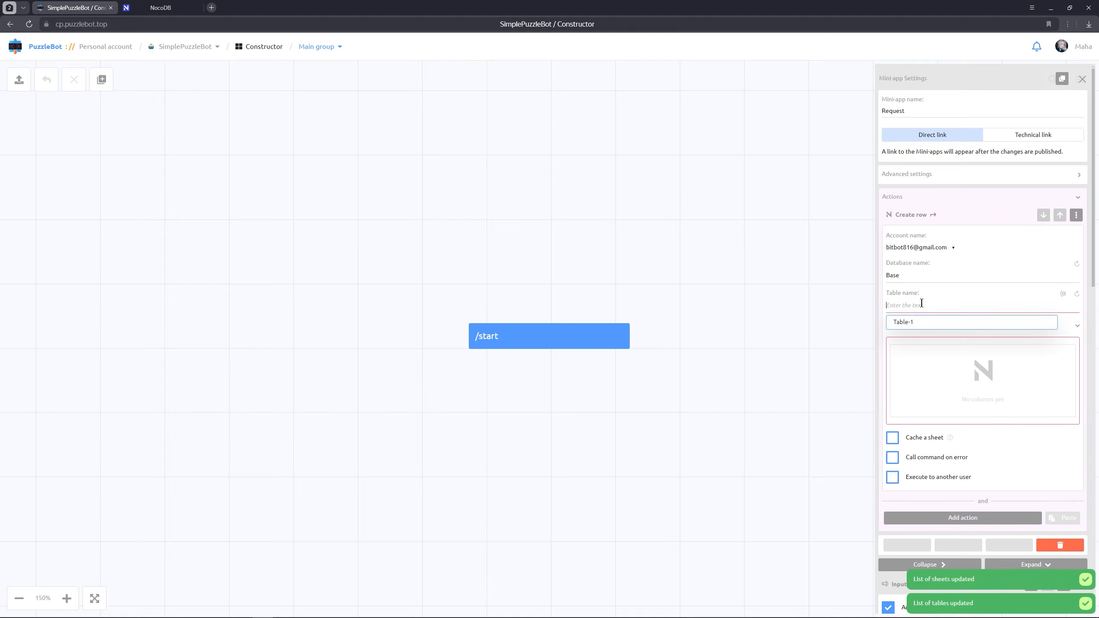
left_click(920, 327)
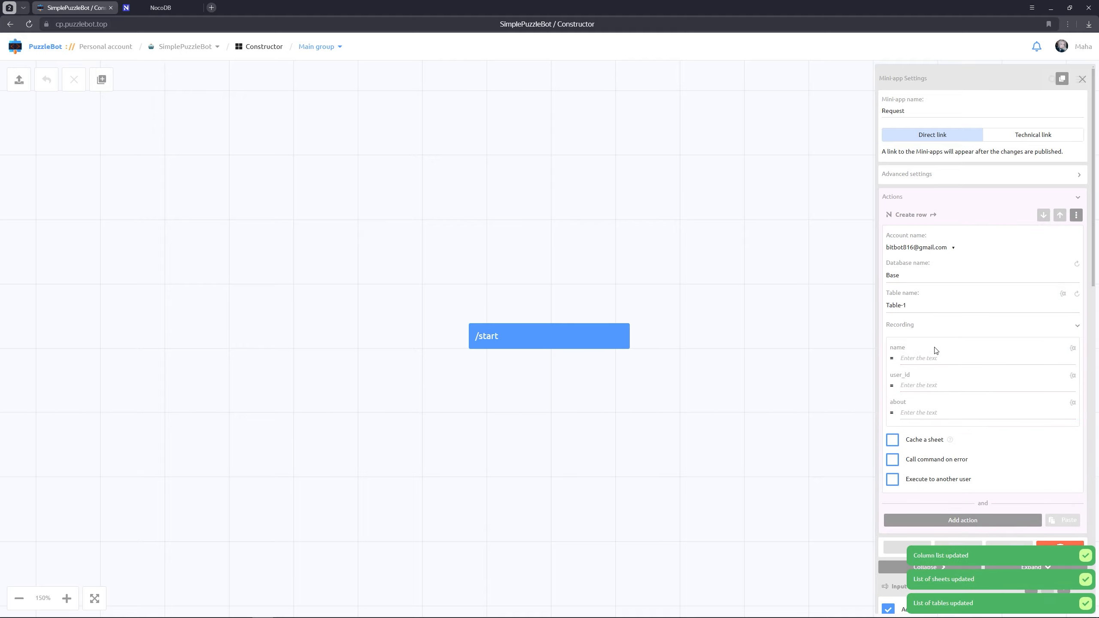
Fill the new row's name with {{FIRST_AND_LAST_NAME_TEXT}}, user_id with {{USER_ID_TEXT}} and about with {{about}}
left_click(1073, 349)
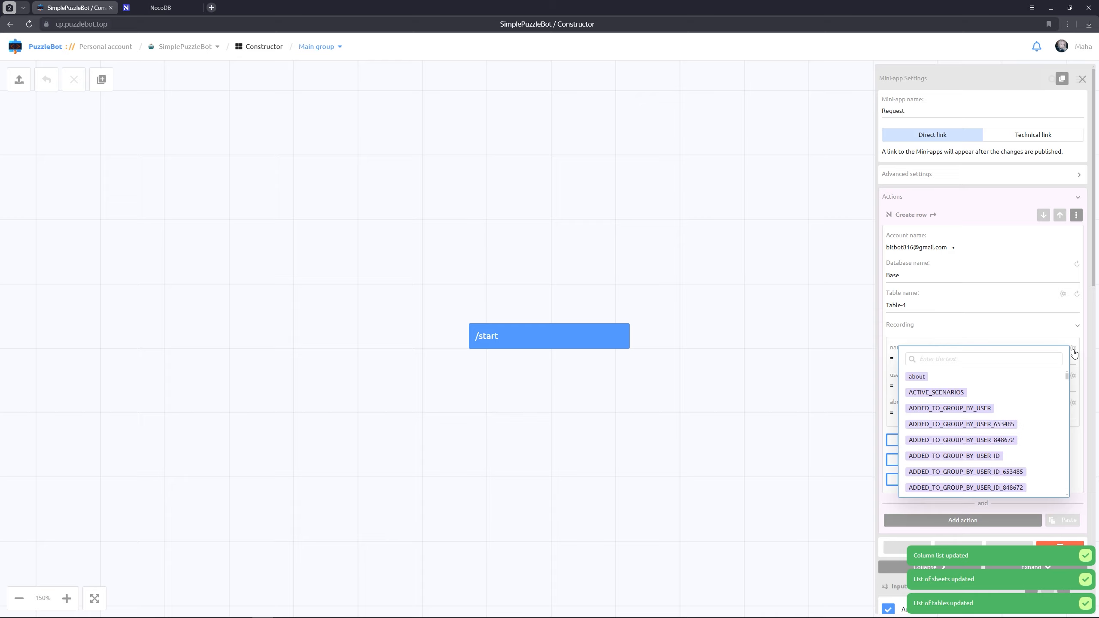
type("f")
left_click(981, 393)
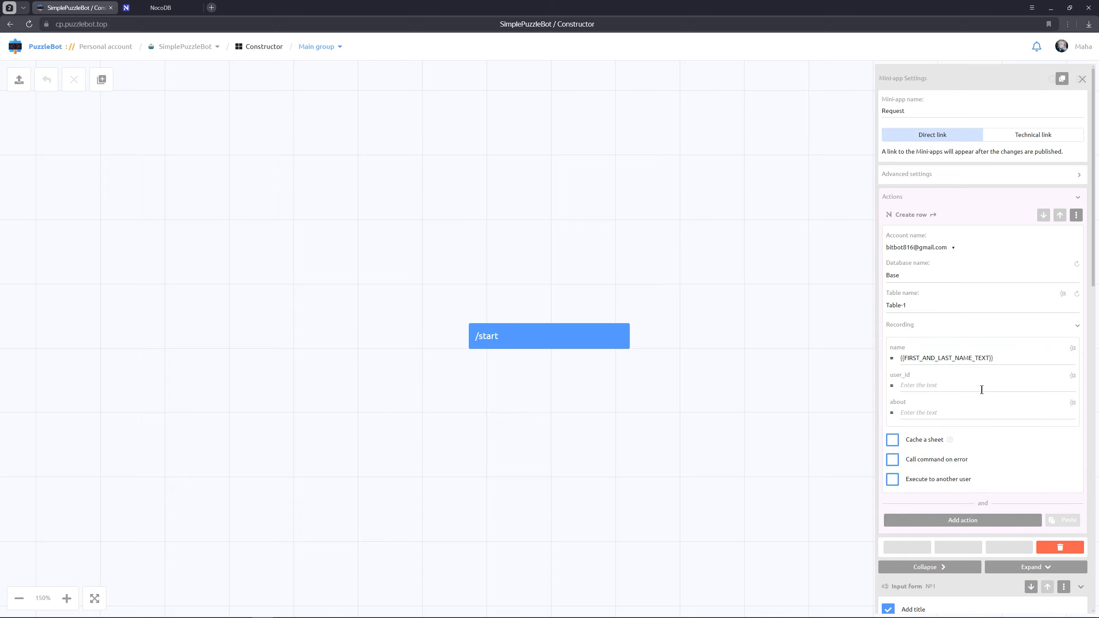
left_click(1074, 376)
type("user")
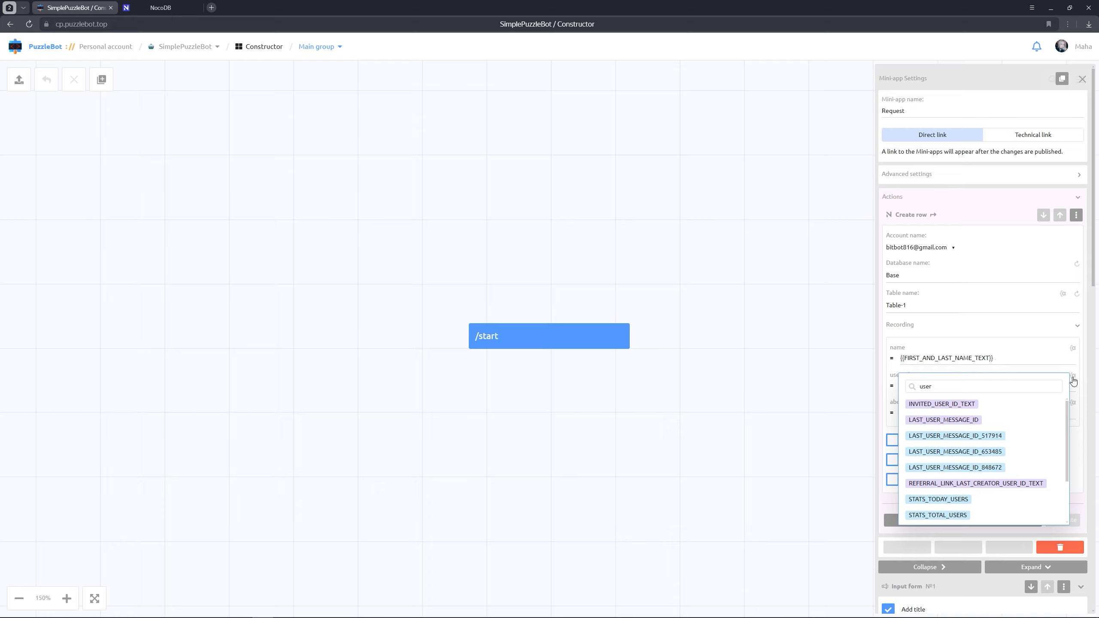
type("_id")
left_click(935, 436)
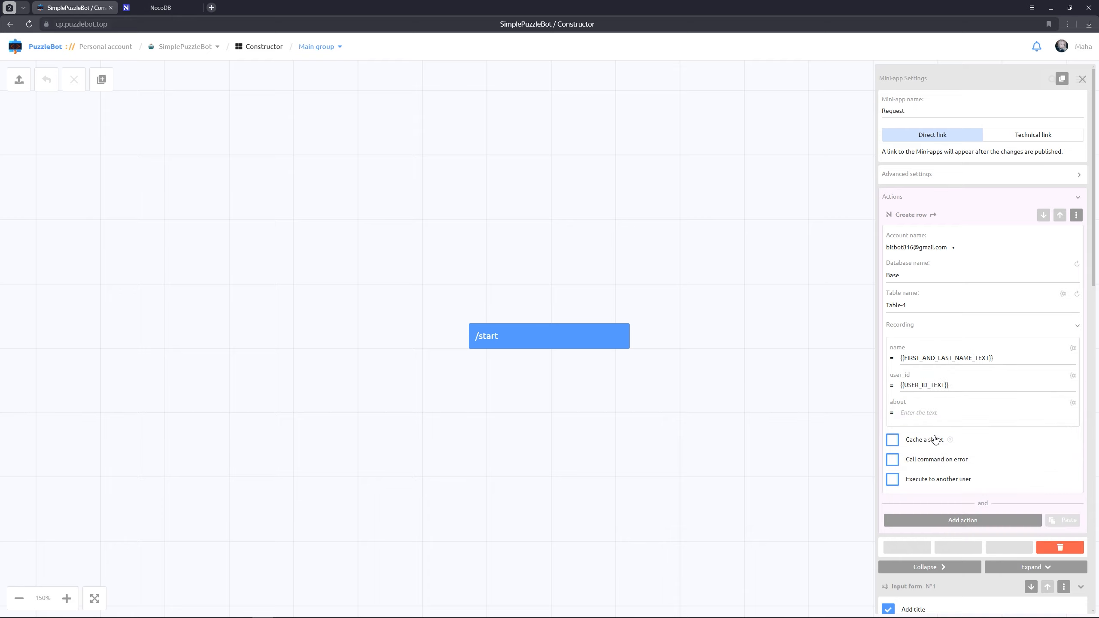
left_click(1074, 403)
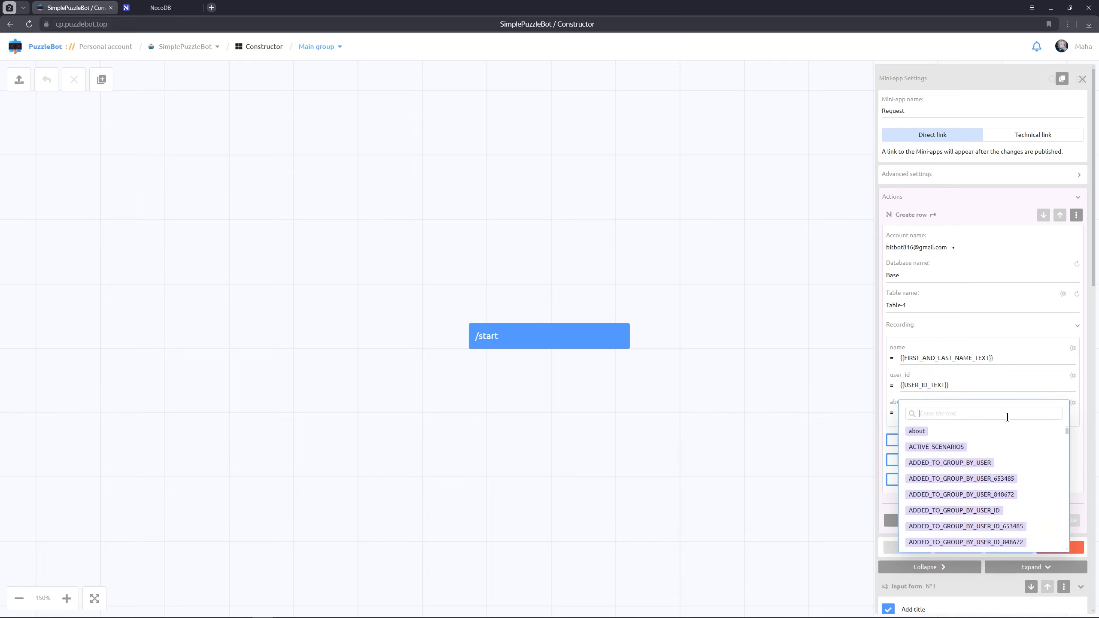
left_click(917, 431)
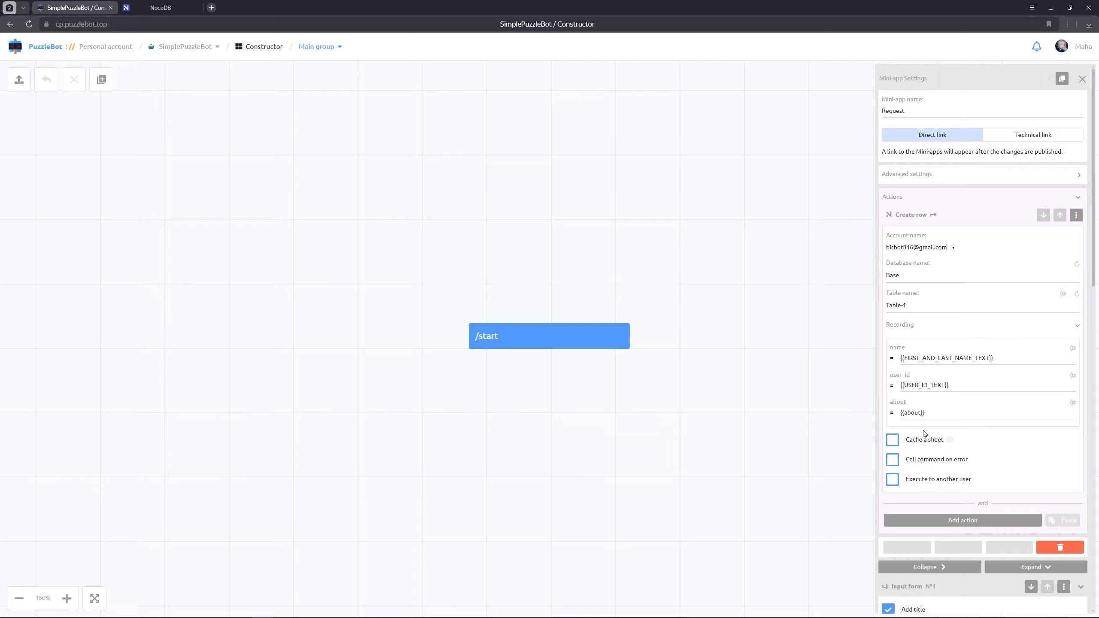
Add a centred title reading "Hello!" to the mini-app and move it up above the input form
scroll(920, 432, "down", 9)
scroll(958, 448, "down", 9)
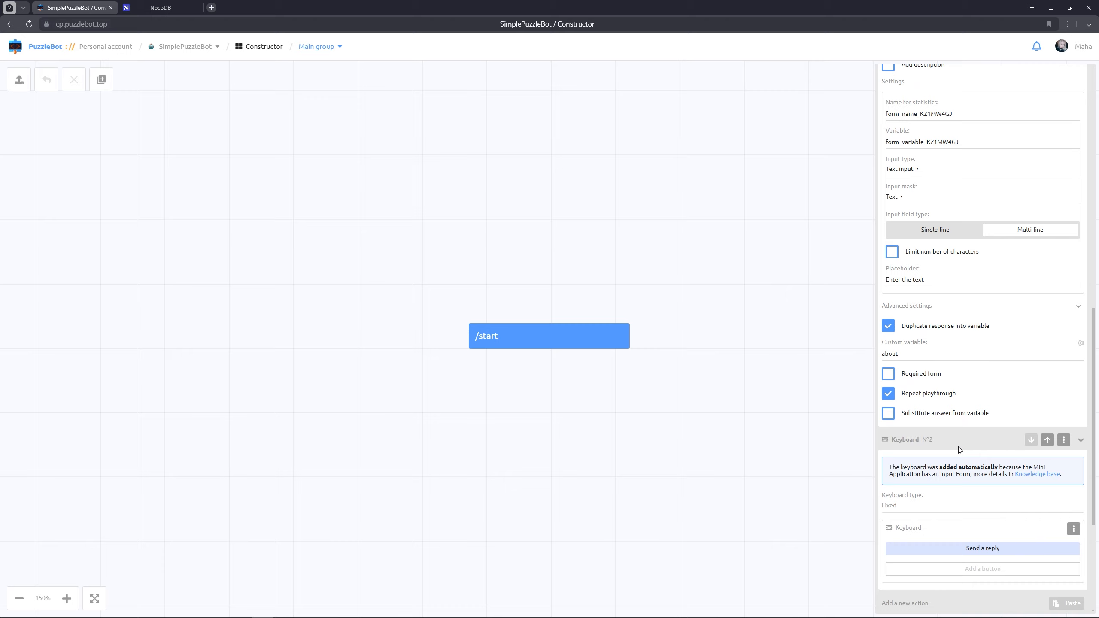
left_click(958, 446)
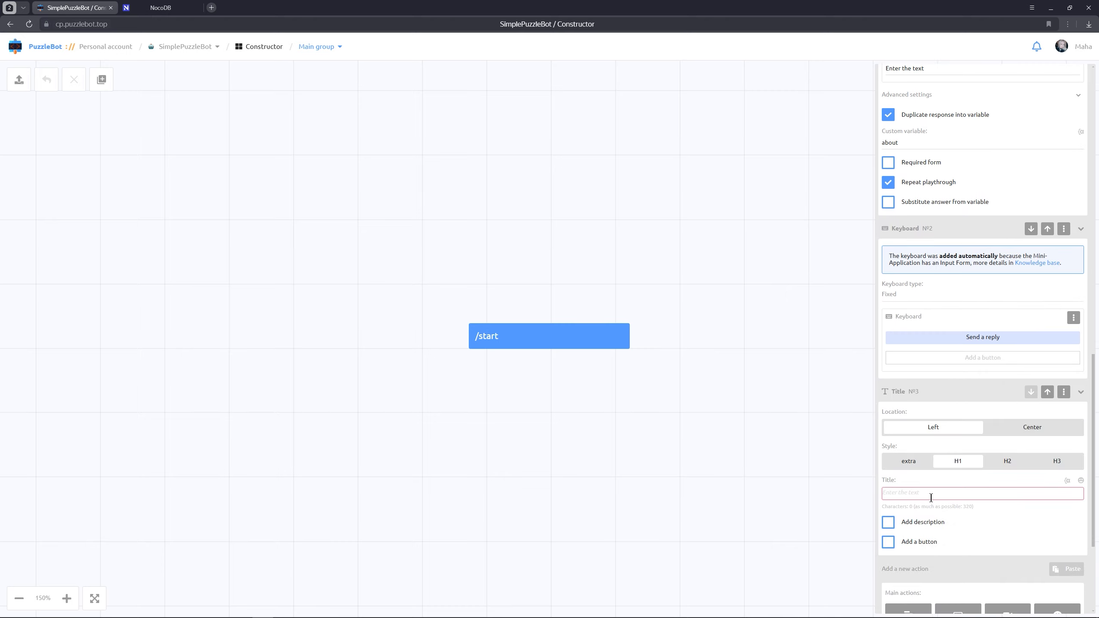
left_click(933, 494)
type("He")
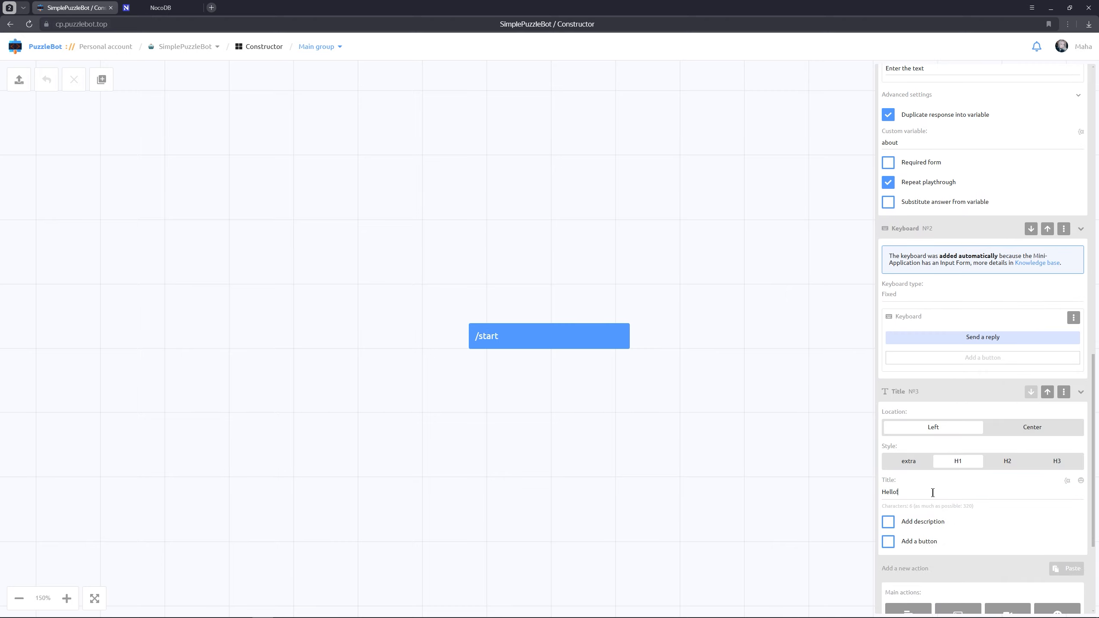
type("llo!")
left_click(1035, 427)
left_click(1047, 392)
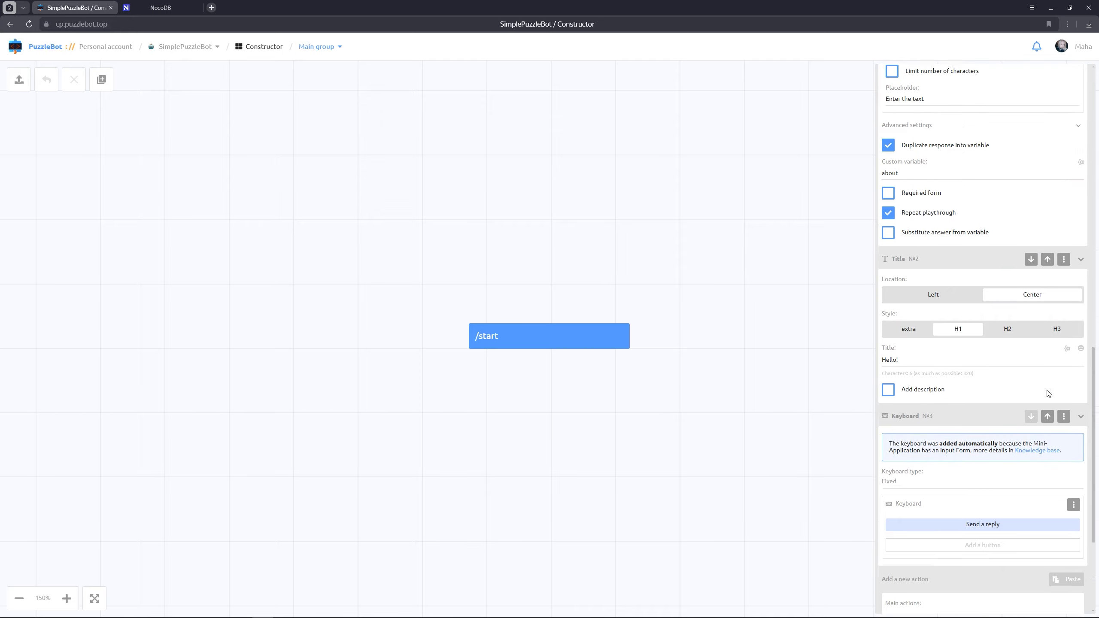
Add a sticker using panda1.tgs below the Request mini-app's keyboard and place the Request block level with /start
scroll(1049, 394, "up", 5)
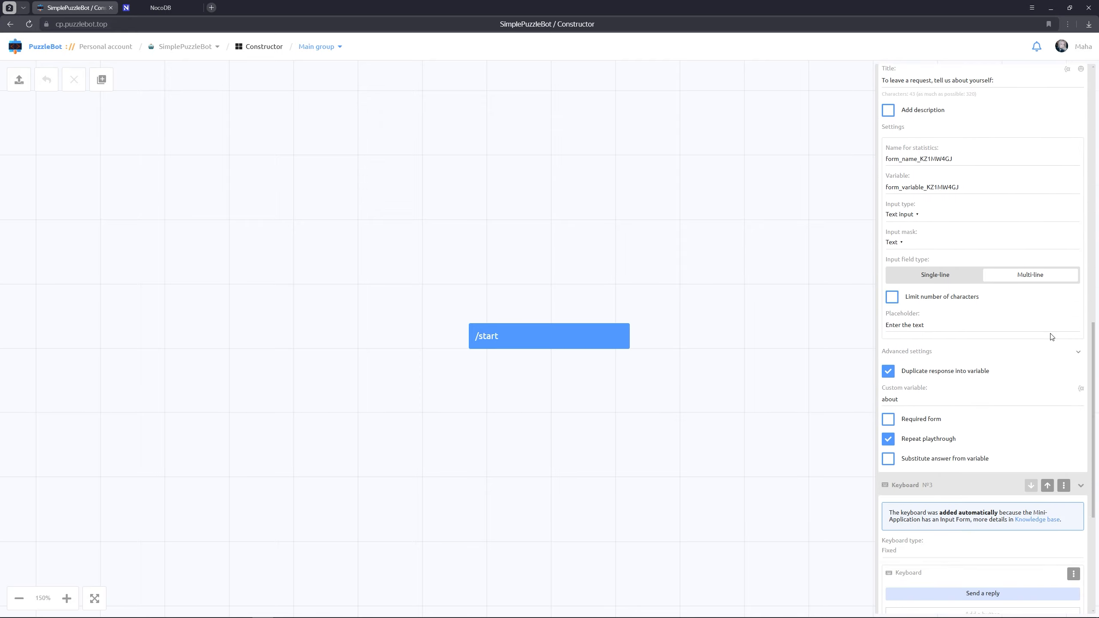
scroll(1051, 336, "down", 5)
left_click(1052, 465)
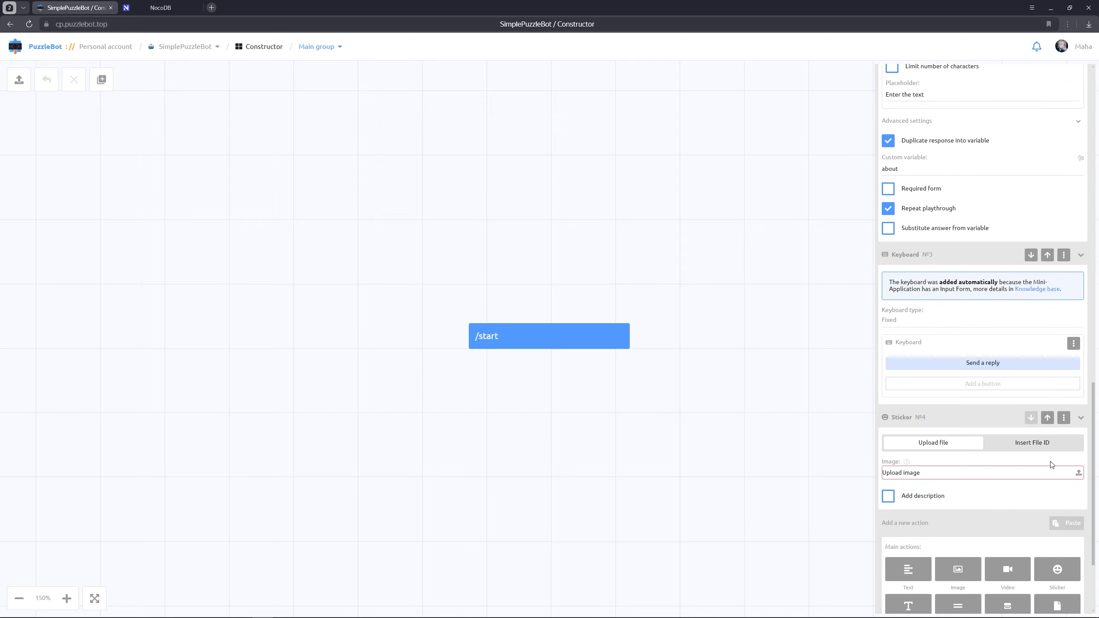
left_click(1079, 472)
left_click(289, 126)
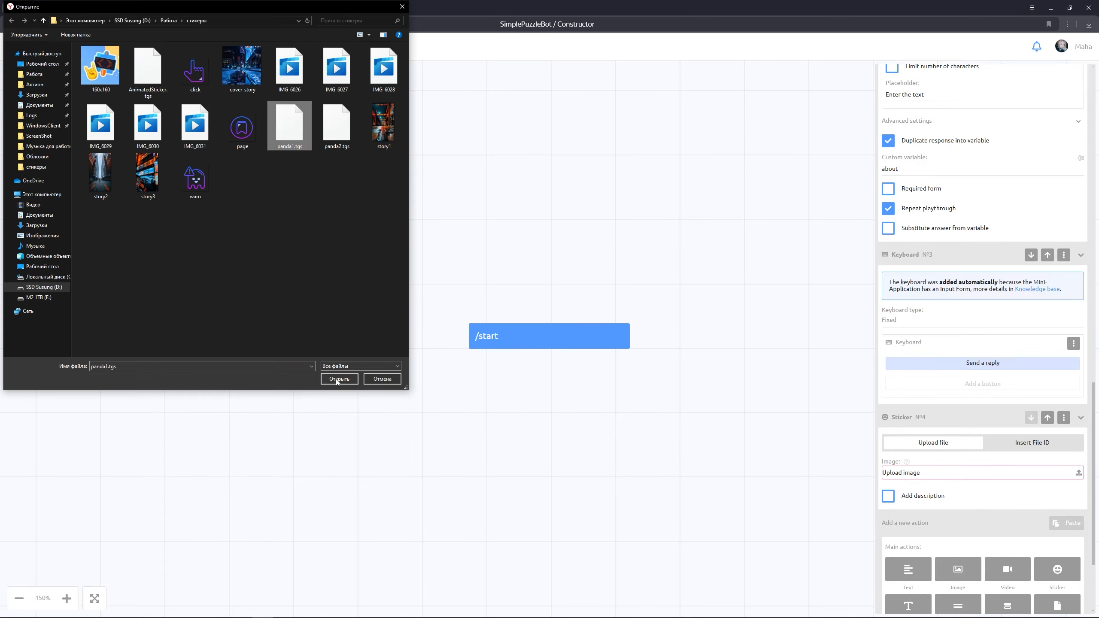
left_click(339, 379)
left_click(750, 406)
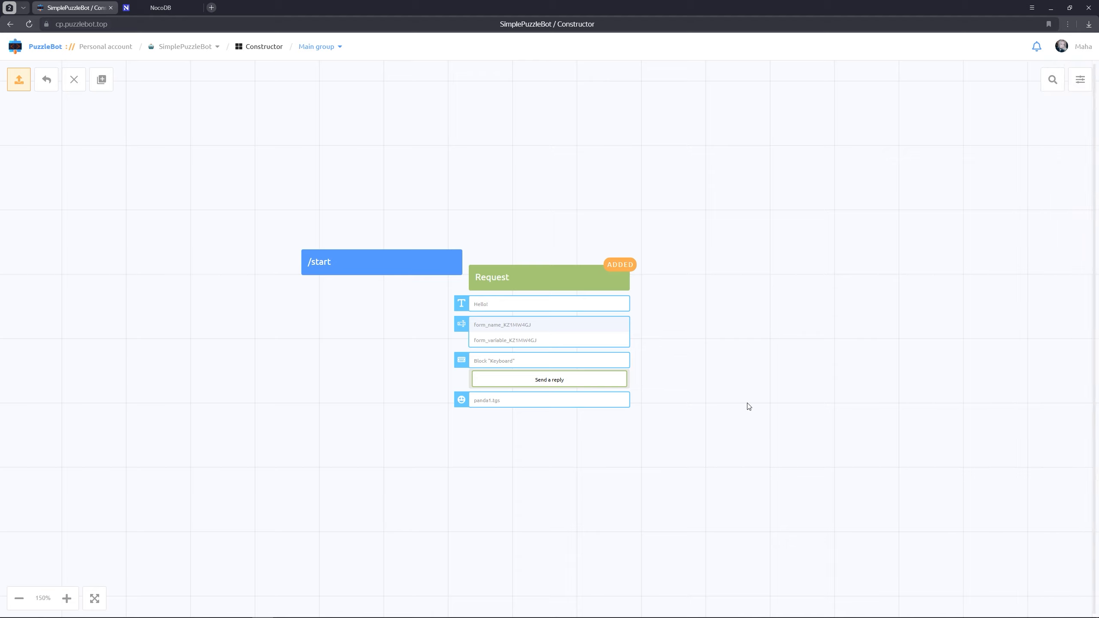
left_click_drag(553, 280, 583, 264)
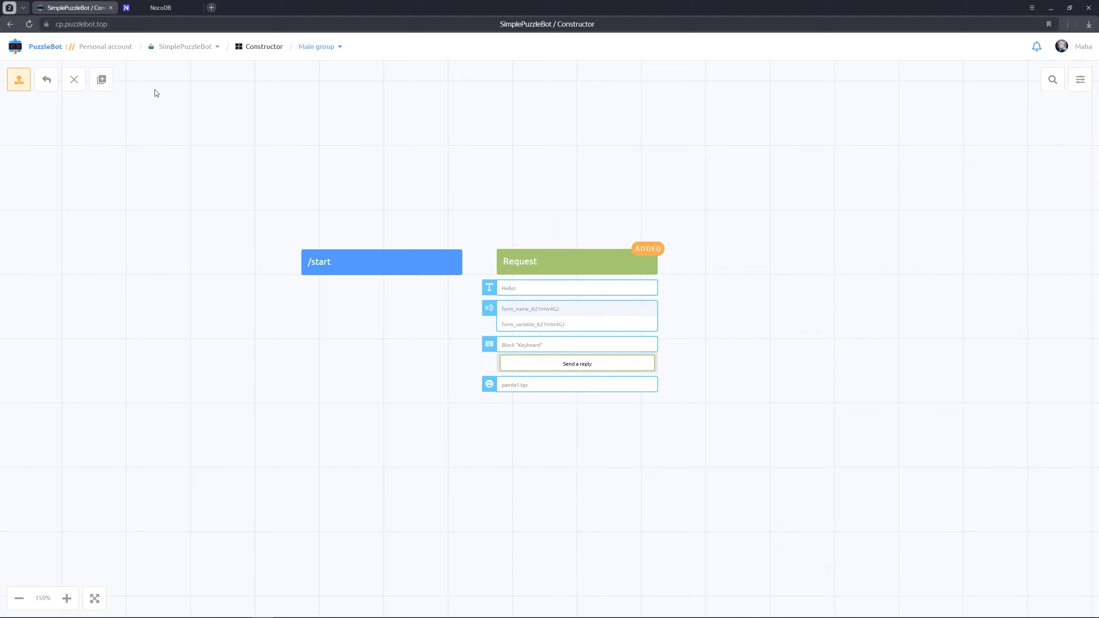
Create a mini-app named "Request sent" and add a sticker to it using panda2.tgs
left_click(101, 80)
left_click(167, 164)
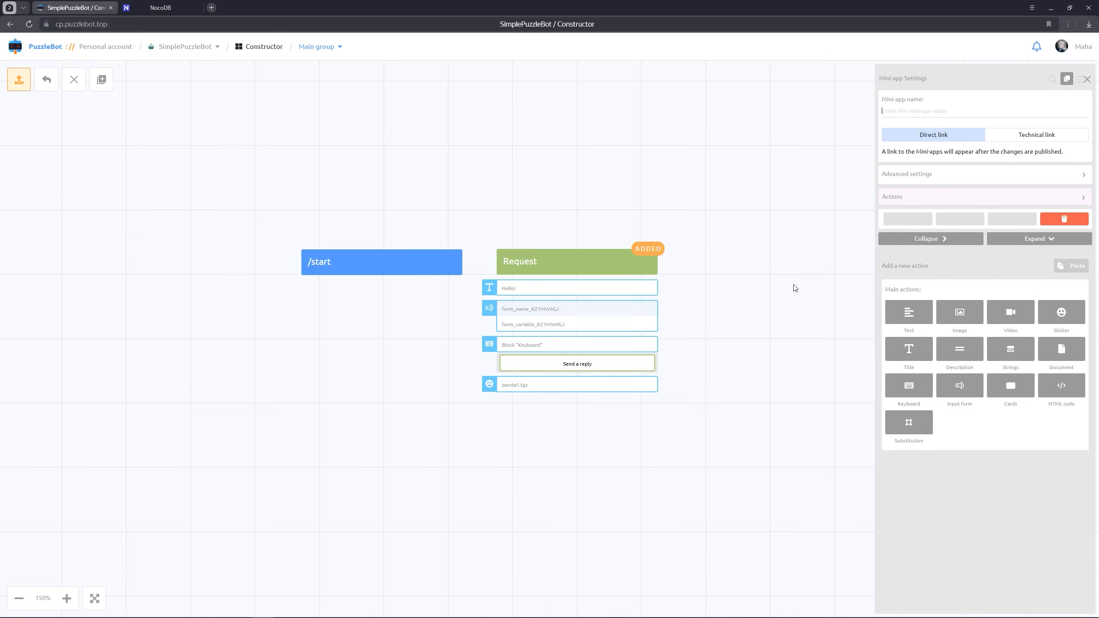
type("Request sent")
left_click(1078, 318)
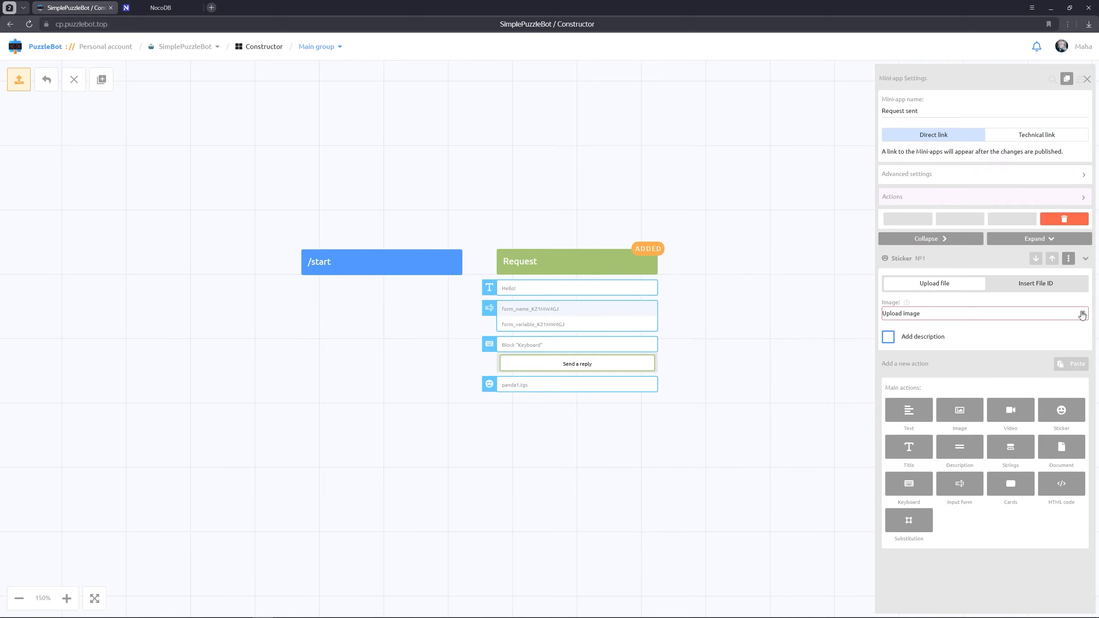
left_click(1082, 314)
left_click(337, 122)
left_click(340, 381)
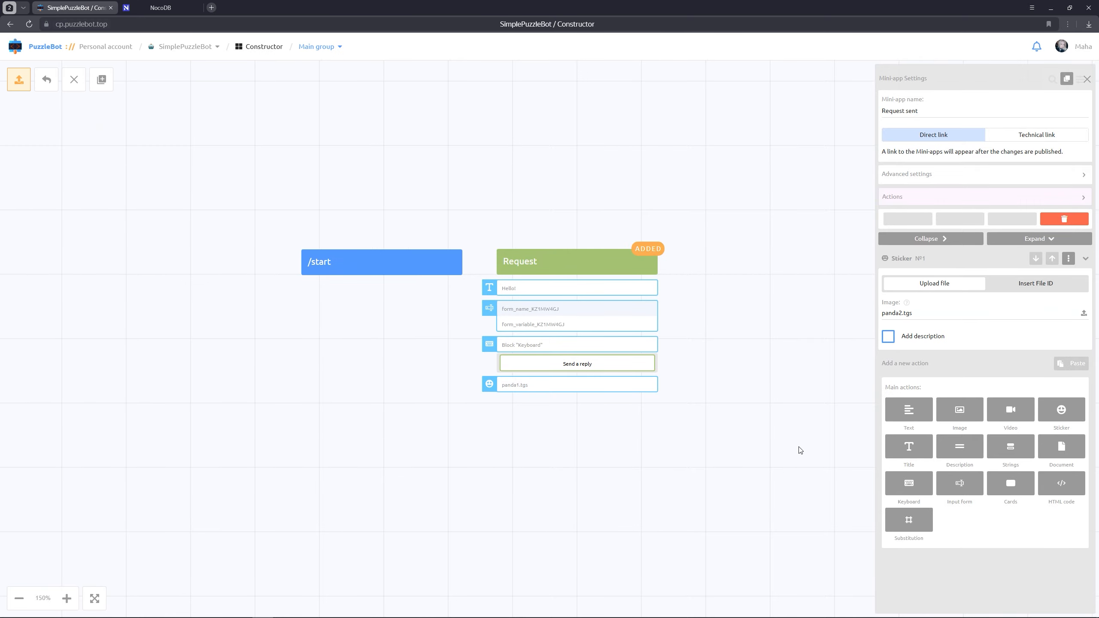
Add a centred title reading "Your request has been sent!" to the Request sent mini-app
left_click(911, 452)
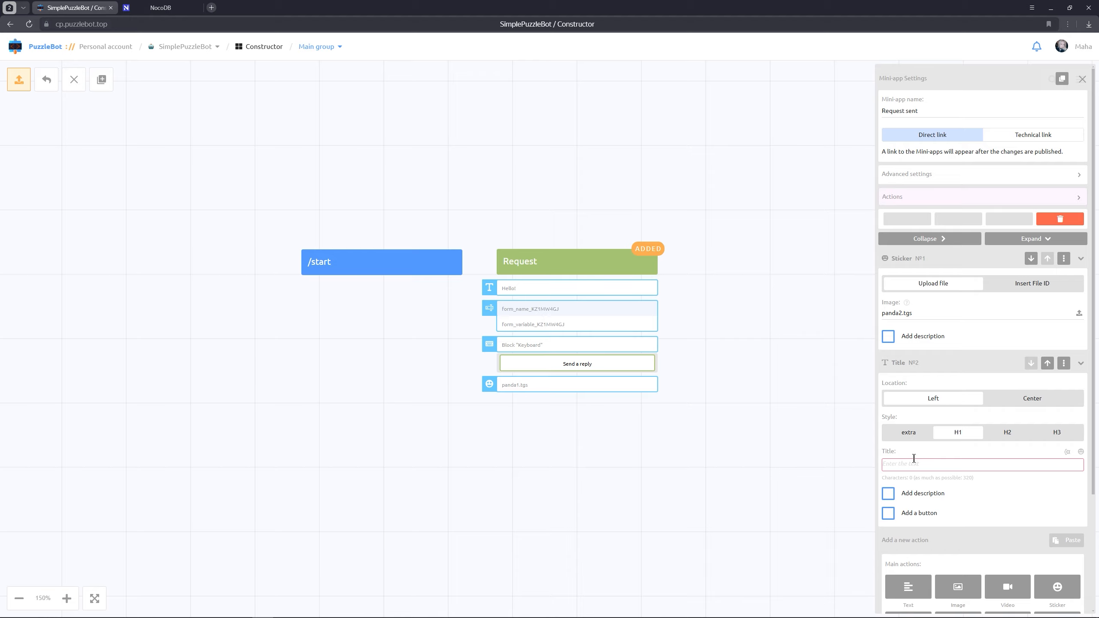
left_click(915, 463)
type("Your request ")
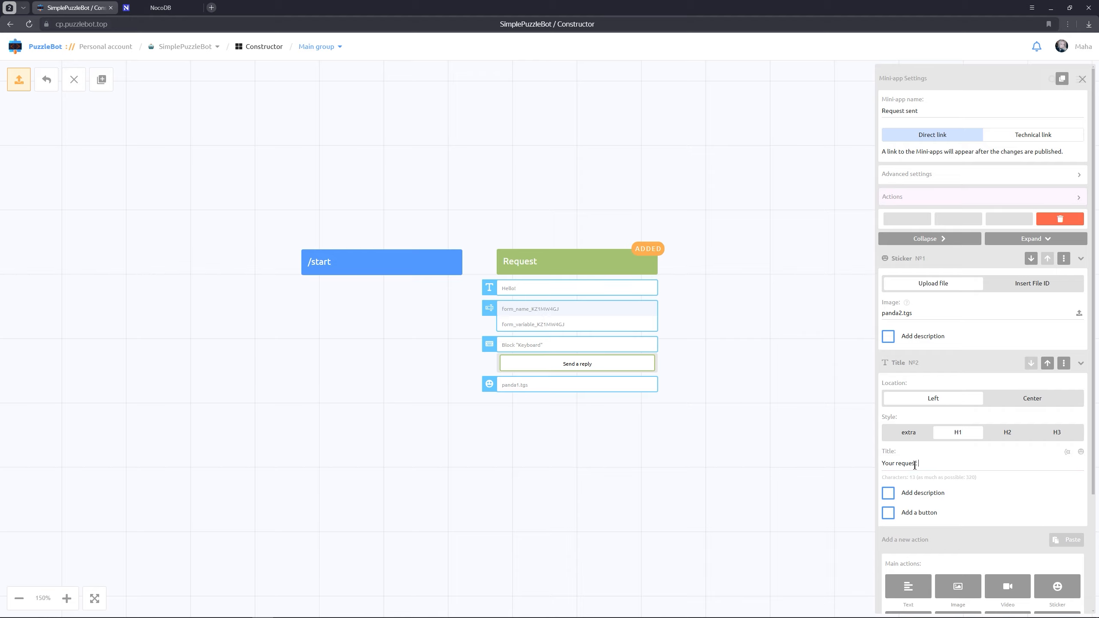
type("has been sent!")
left_click(1030, 404)
Add a centred description reading "Wait for moderator's response" and place the Request sent block to the right of the Request block
scroll(1029, 409, "down", 3)
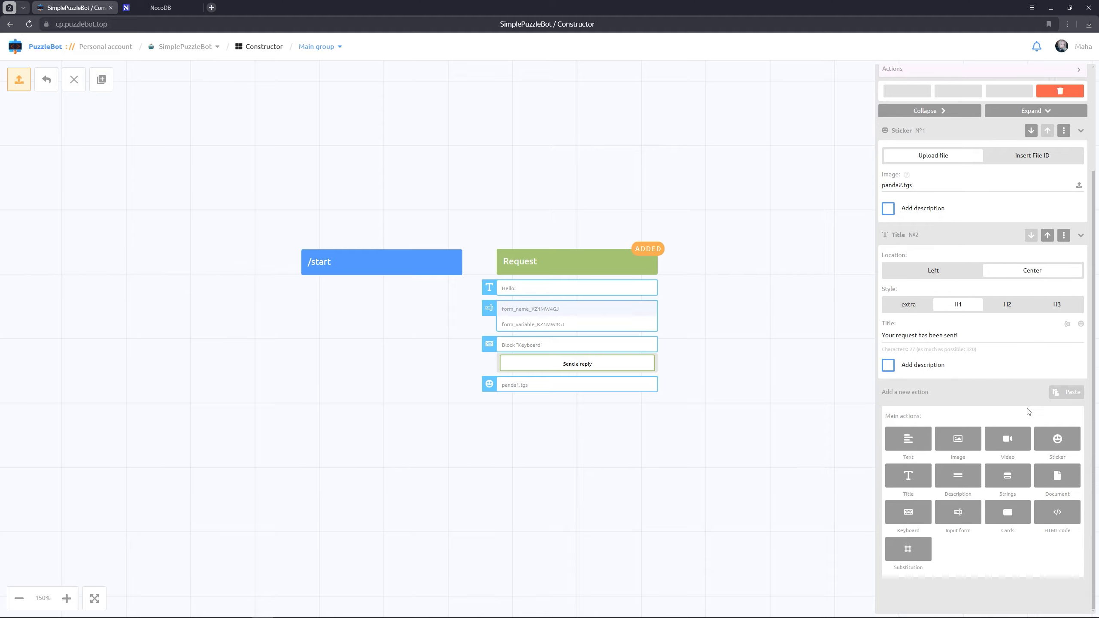
left_click(960, 482)
left_click(1015, 427)
left_click(957, 492)
type("Wait for")
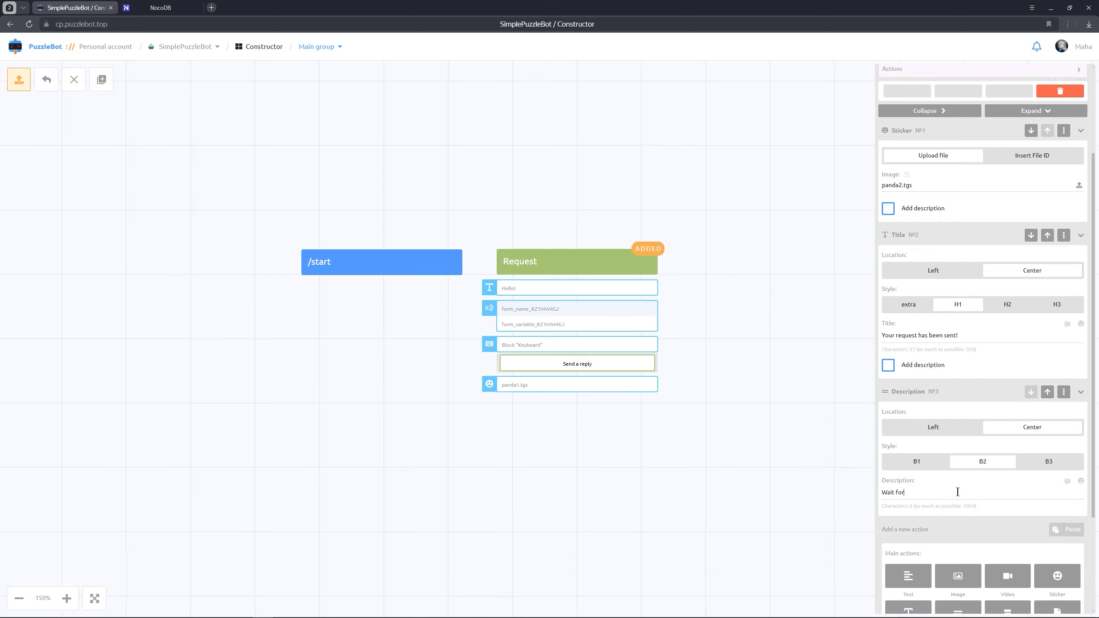
type(" moderator's response")
left_click(714, 460)
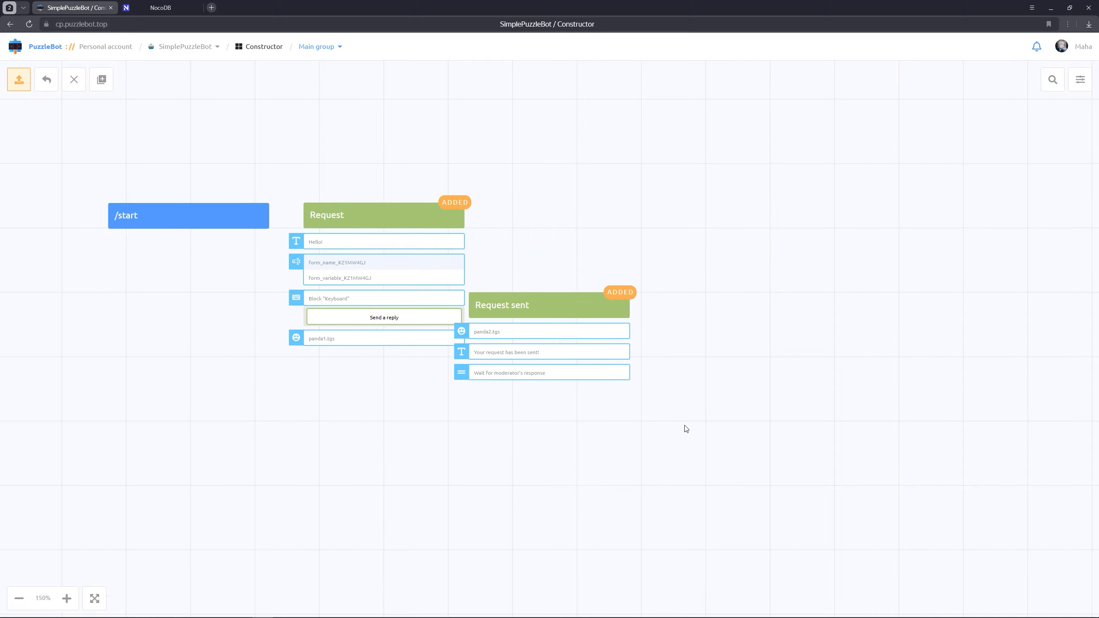
left_click_drag(583, 303, 590, 307)
left_click_drag(537, 227, 688, 269)
Add a text action reading "Hi! Leave your request:" to the /start command
left_click(386, 258)
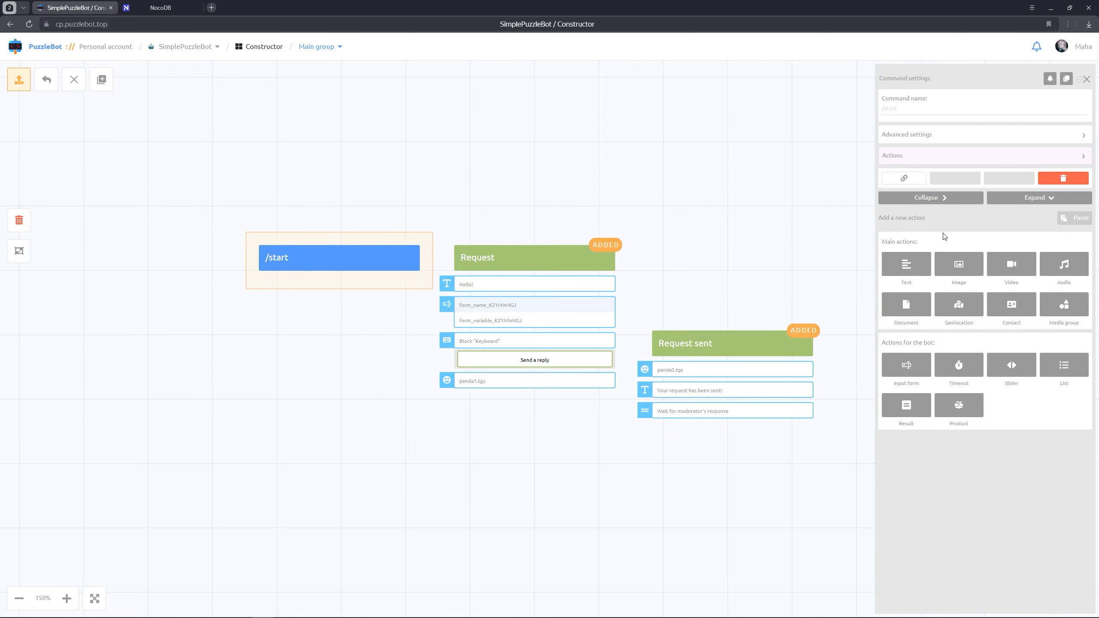
left_click(907, 266)
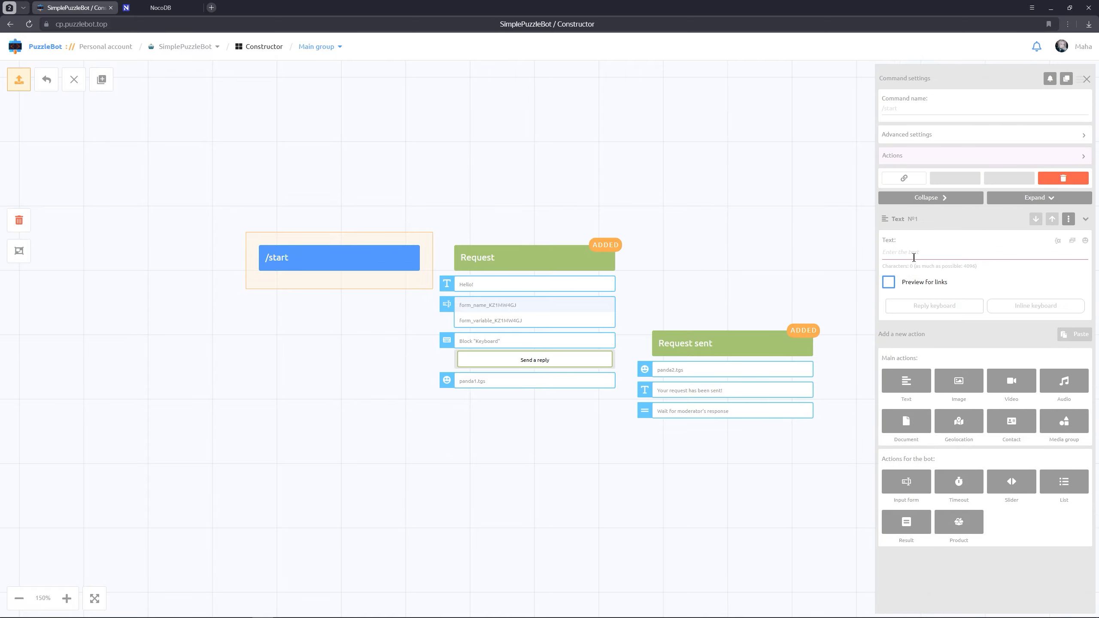
left_click(918, 252)
type("Hi! Leave your request!")
Add an inline keyboard button named "Leave request" to the /start text that goes to the Request mini-app
left_click(1028, 310)
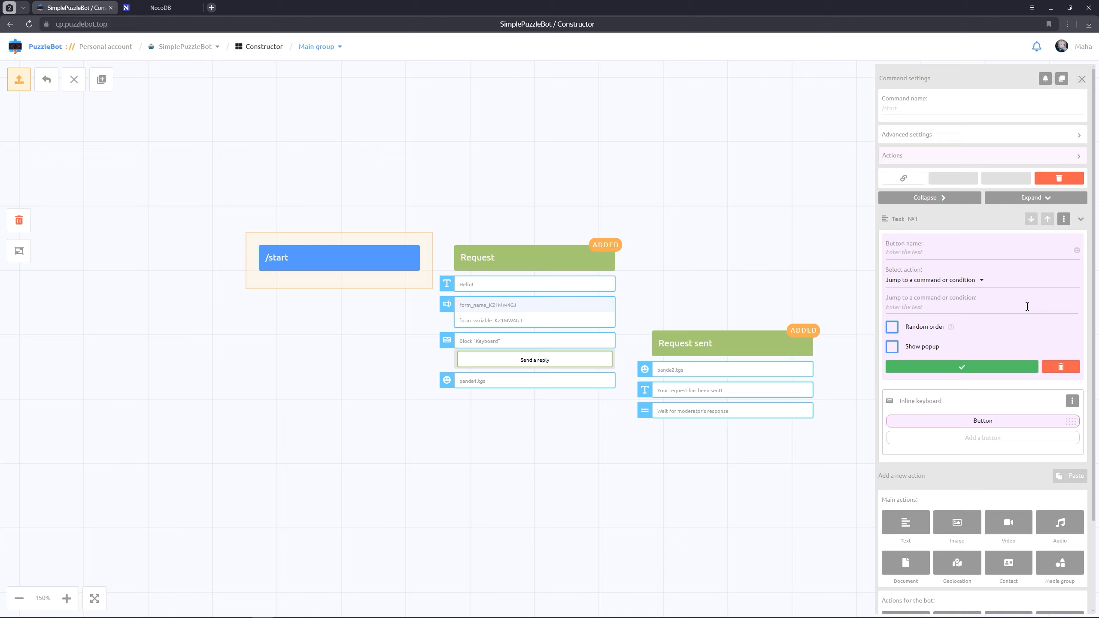
left_click(969, 249)
type("Leave request")
left_click(957, 284)
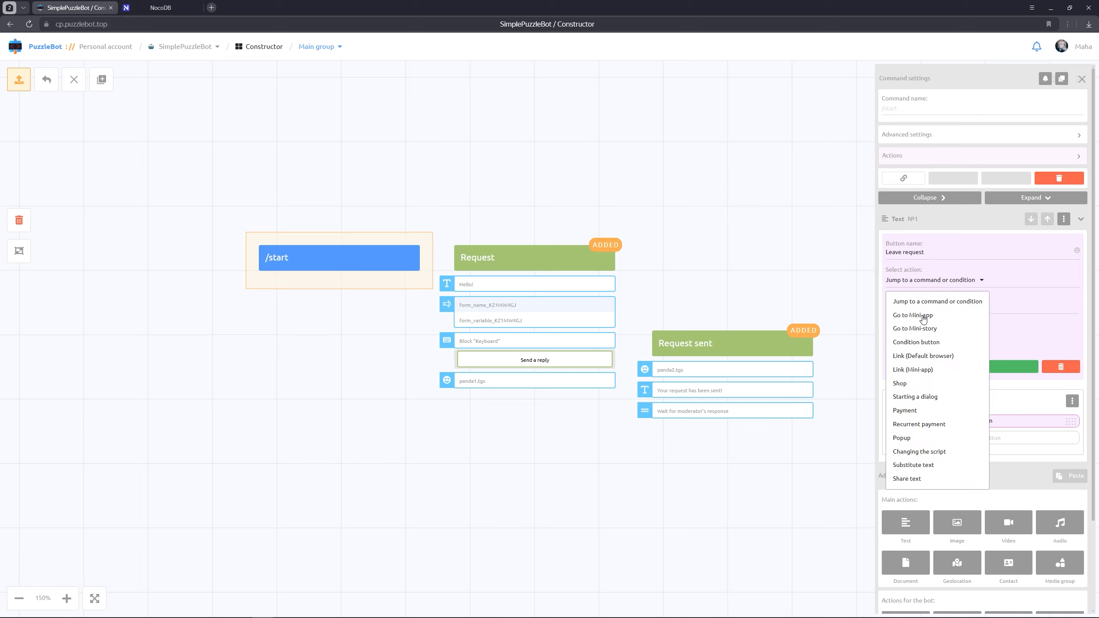
left_click(923, 317)
left_click(922, 309)
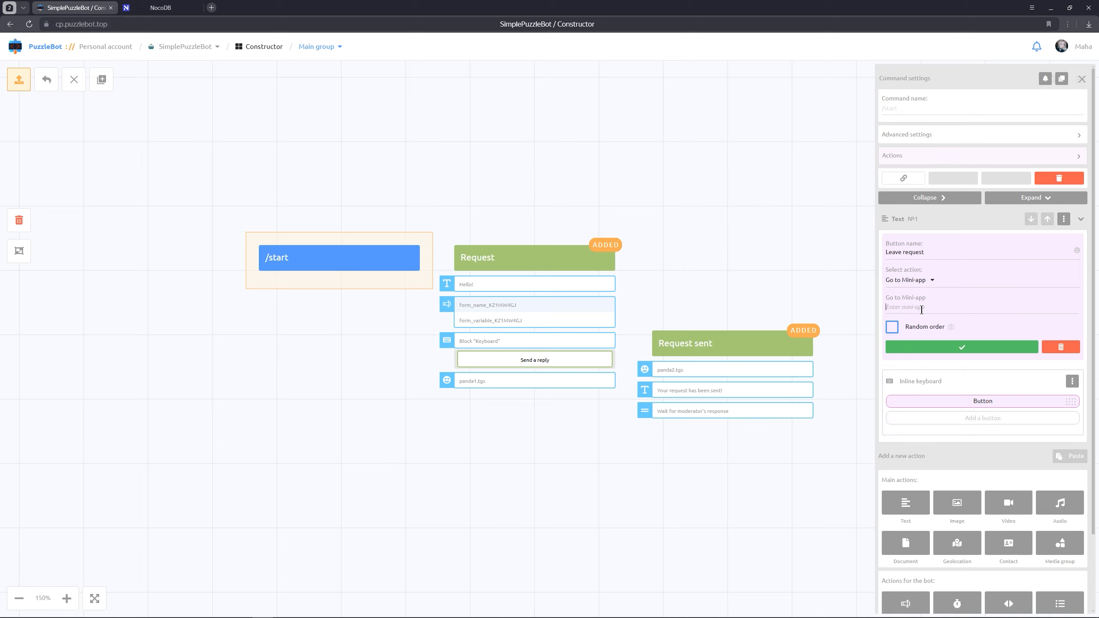
type("Re")
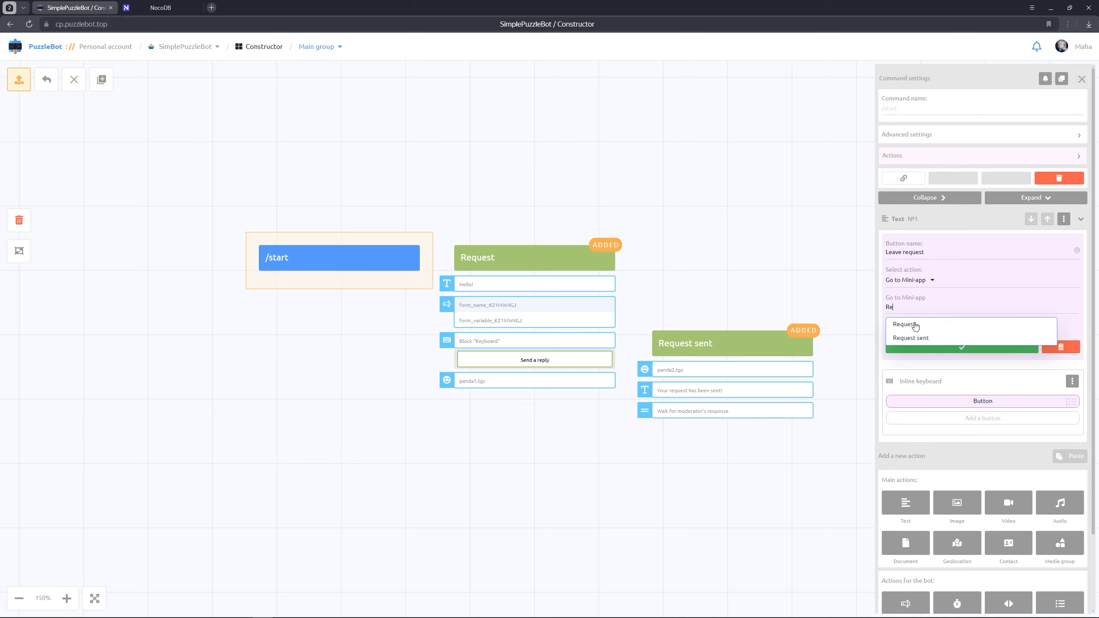
left_click(916, 325)
left_click(924, 347)
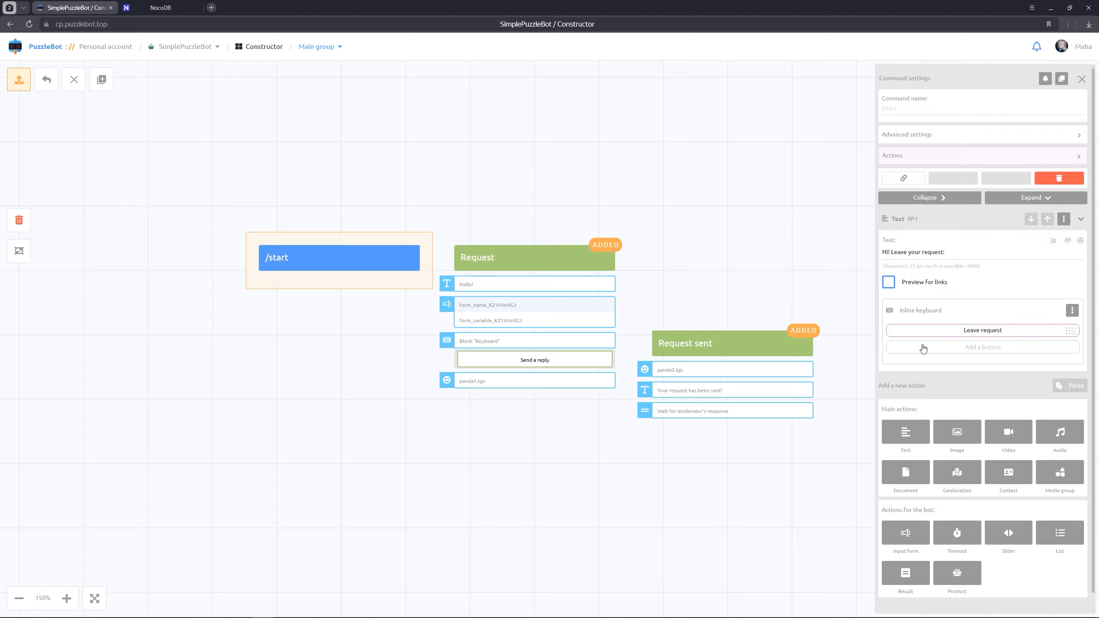
left_click(761, 269)
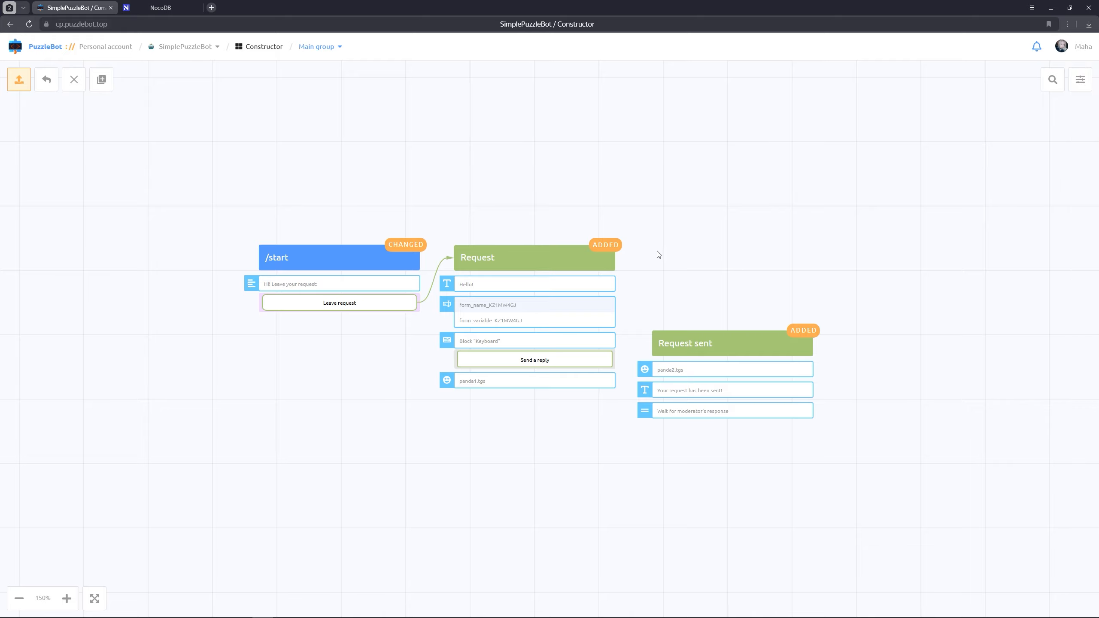
Set the Request mini-app's "Send a reply" button to go to the Request sent mini-app and save it
left_click(601, 257)
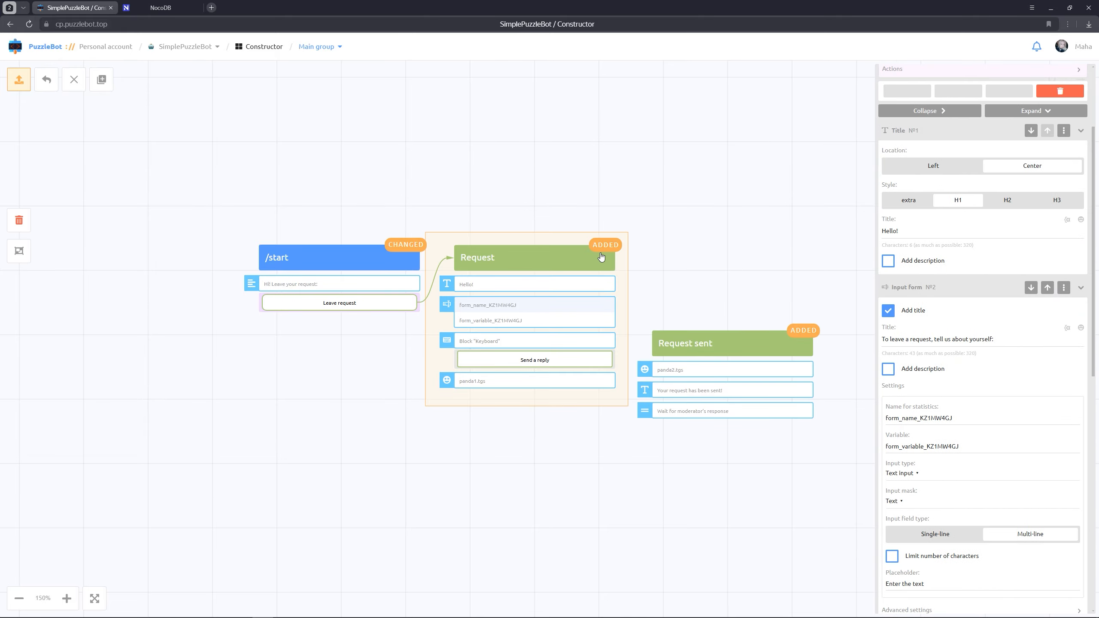
scroll(970, 381, "down", 8)
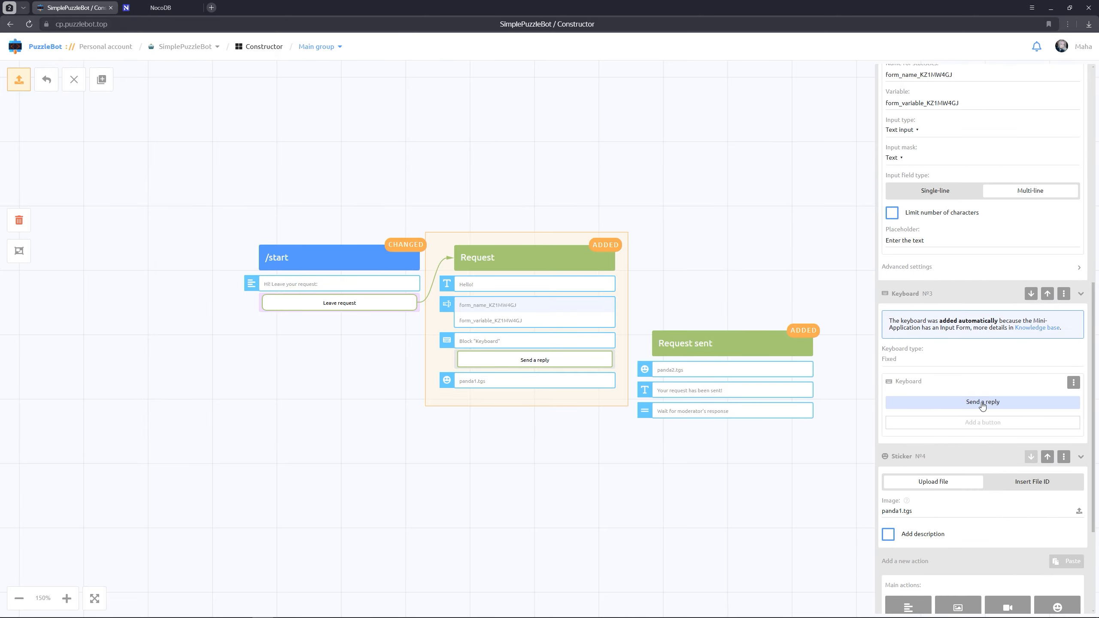
left_click(983, 403)
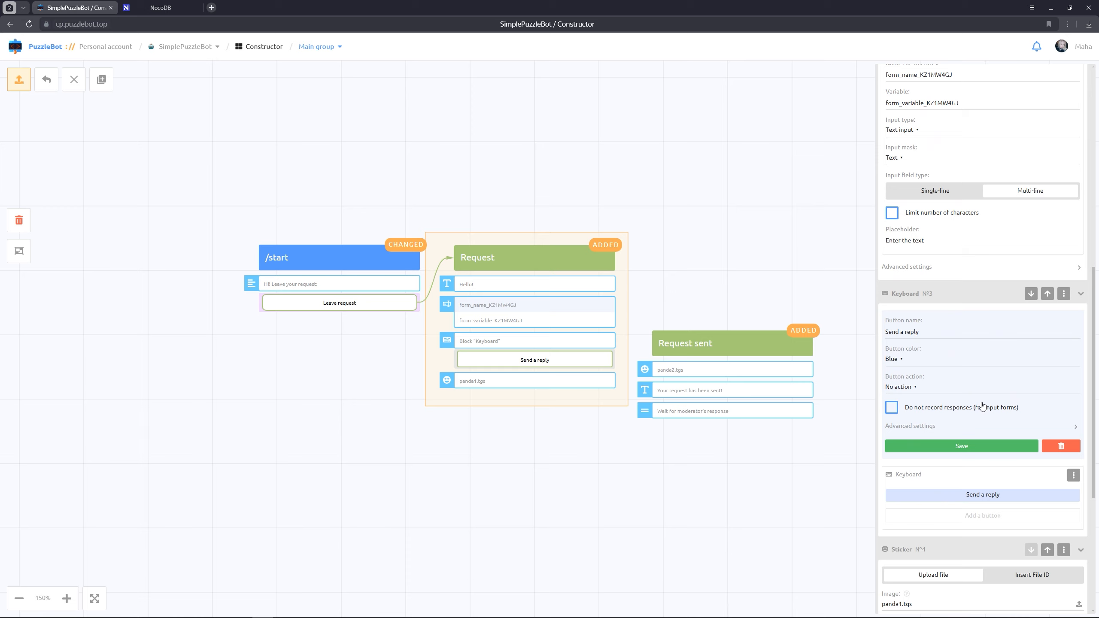
left_click(914, 387)
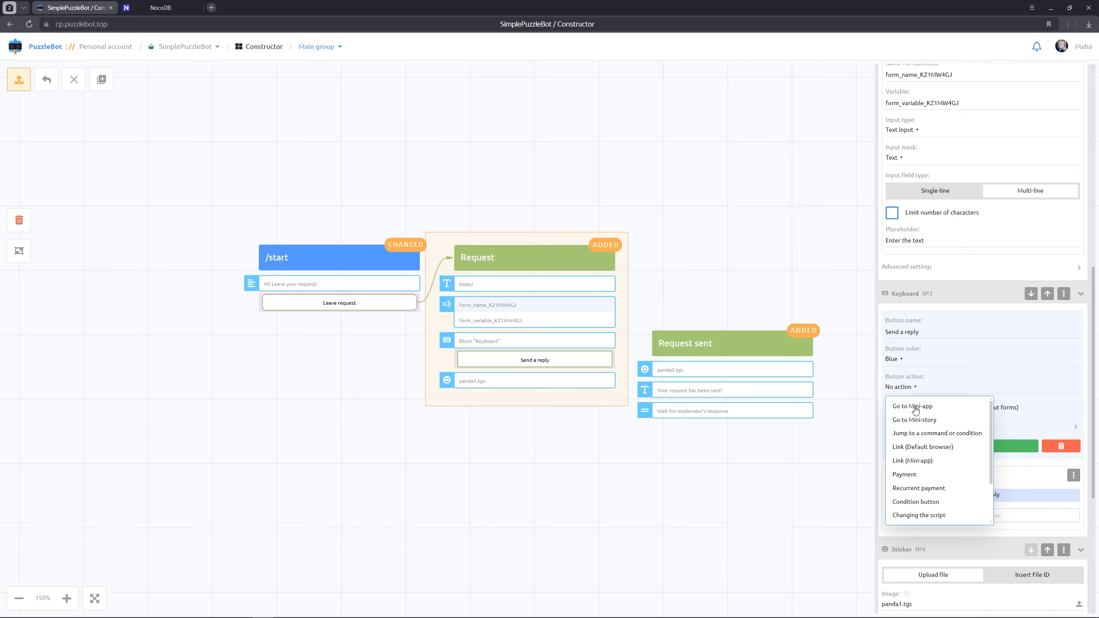
left_click(915, 406)
left_click(915, 414)
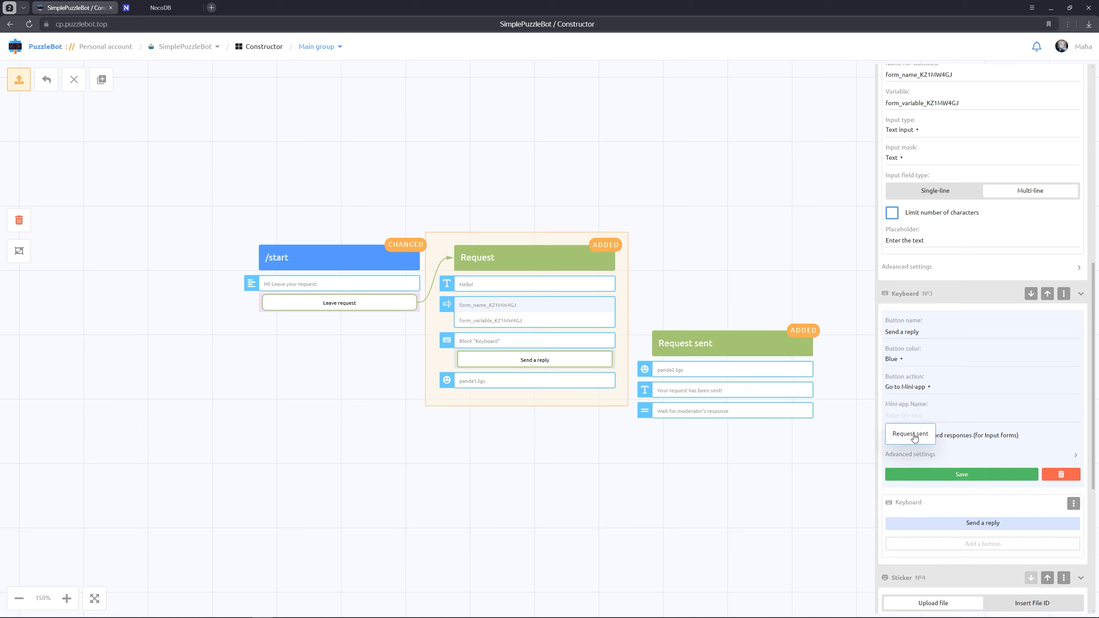
left_click(914, 437)
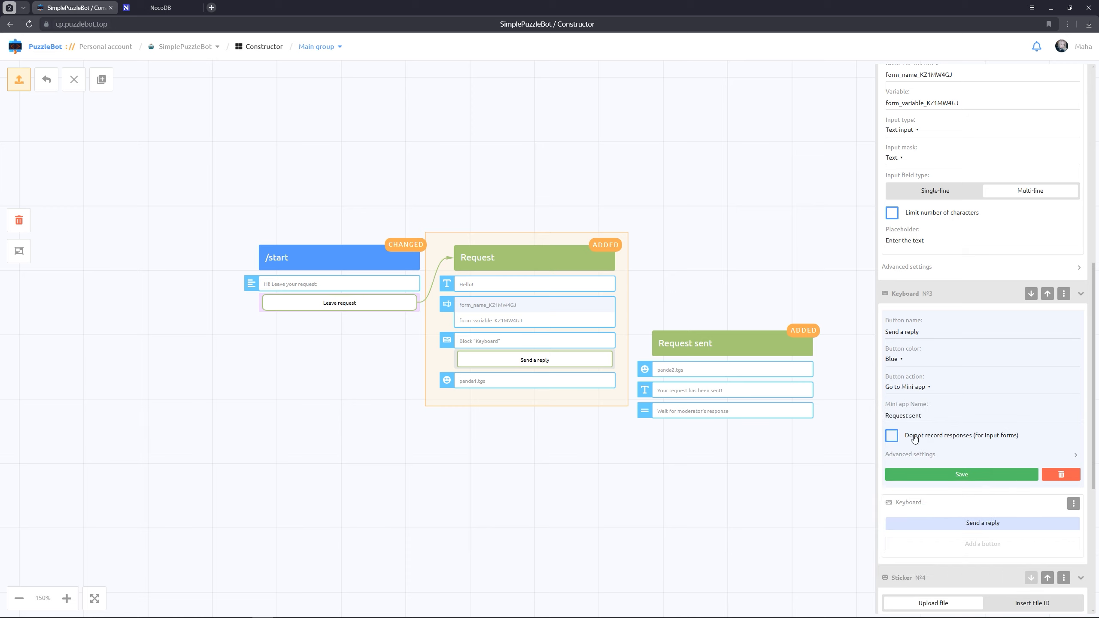
left_click(917, 473)
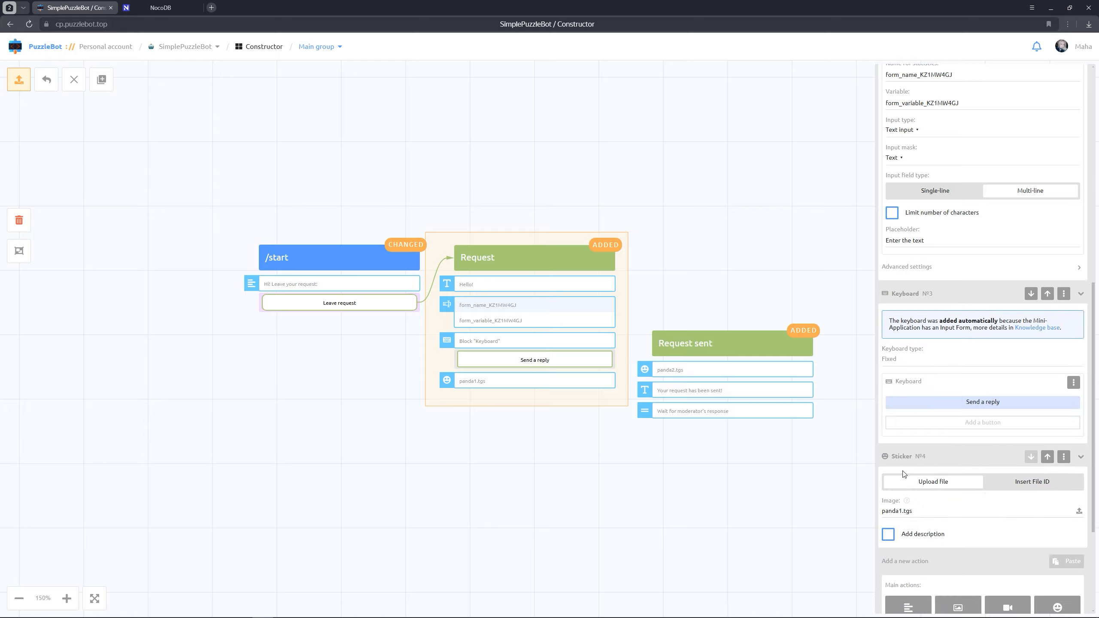
left_click(776, 474)
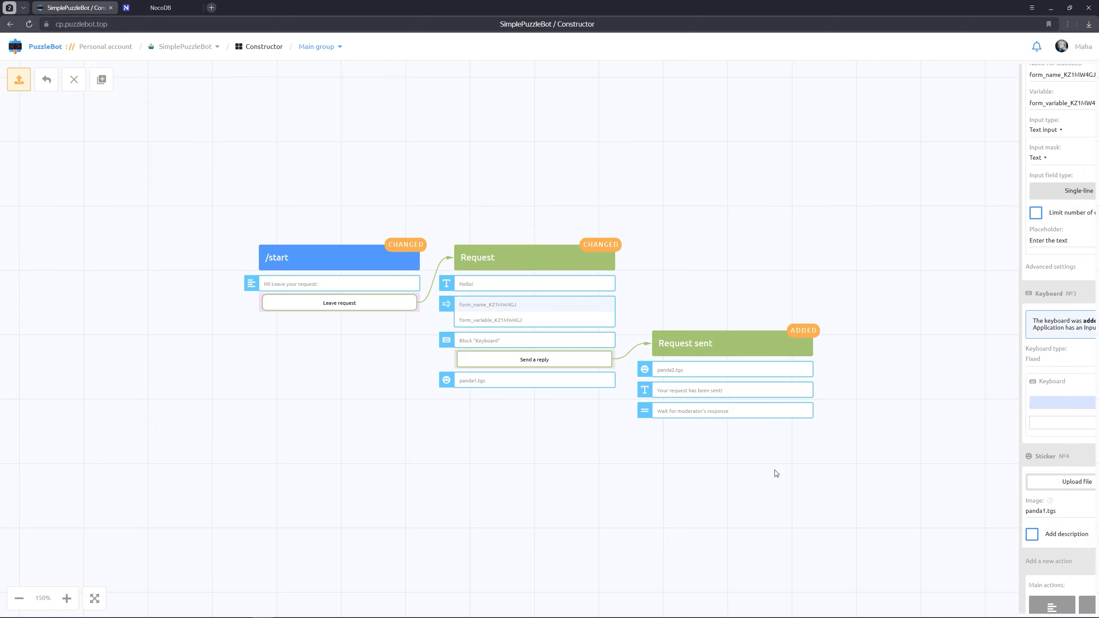
Publish the constructor changes, then switch to Telegram and start SimplePuzzleBot
left_click(25, 86)
left_click(512, 349)
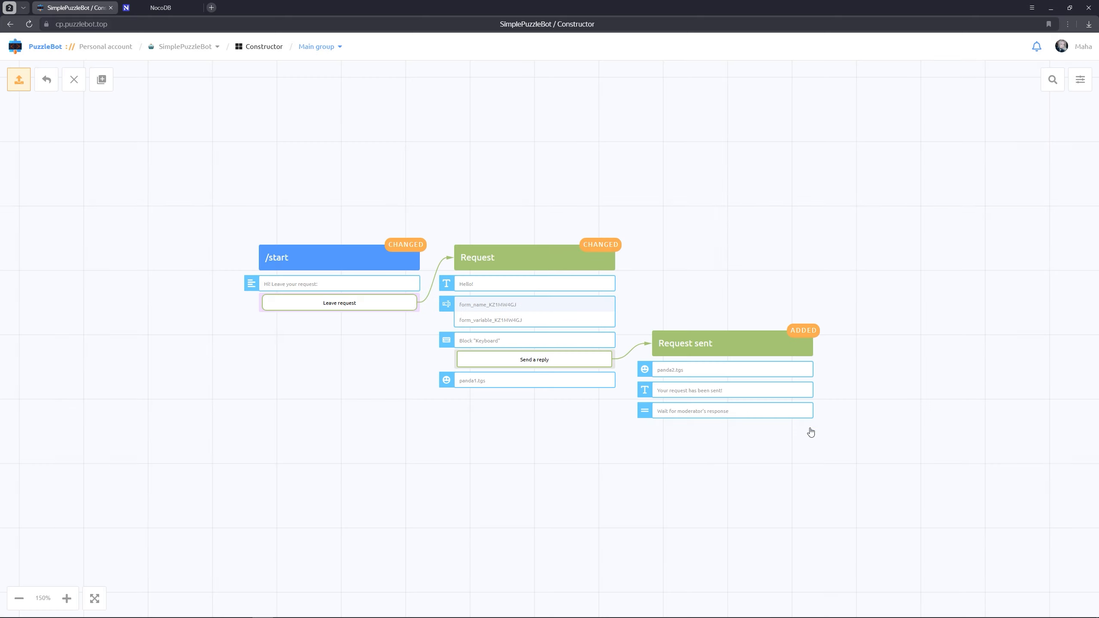
left_click(1082, 605)
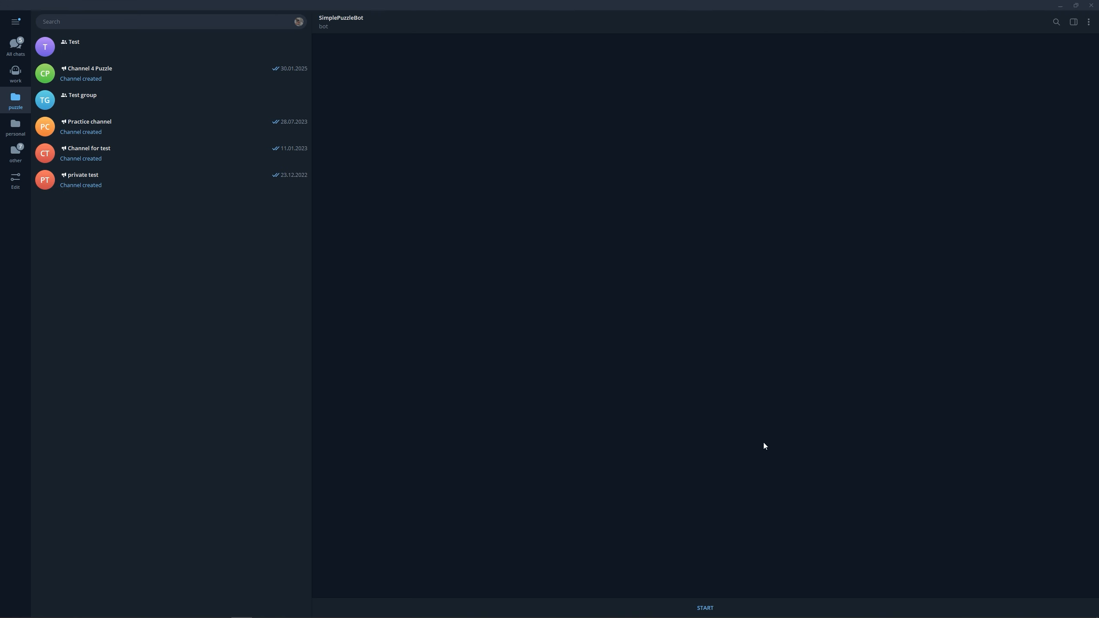
left_click(712, 608)
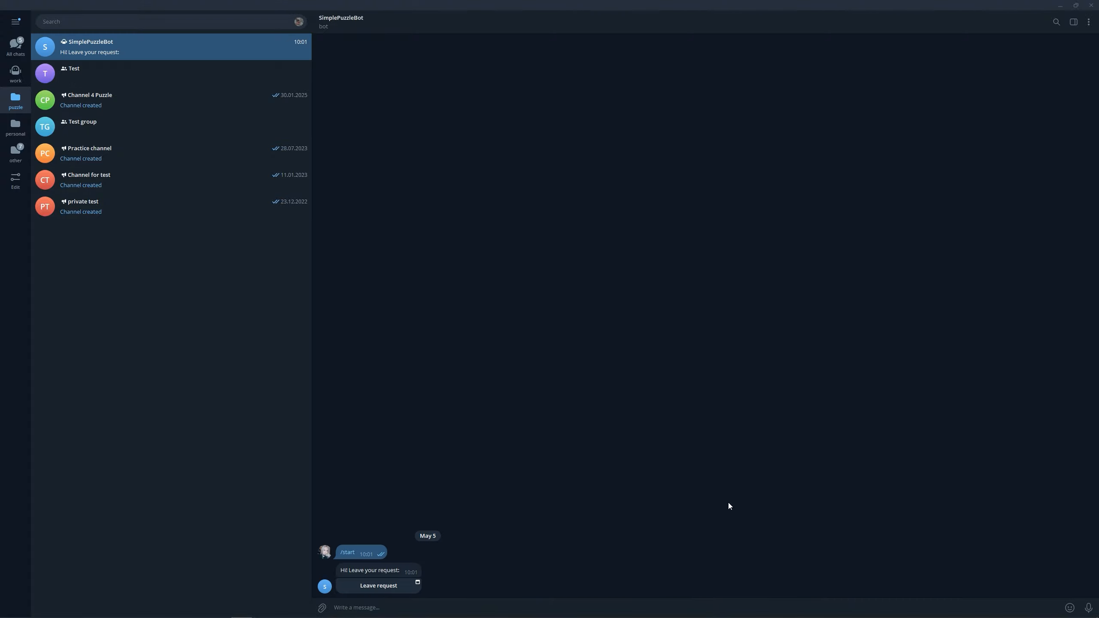
Open the Leave request mini-app, submit "I'm ready to perform" as the reply and close the mini-app
left_click(408, 590)
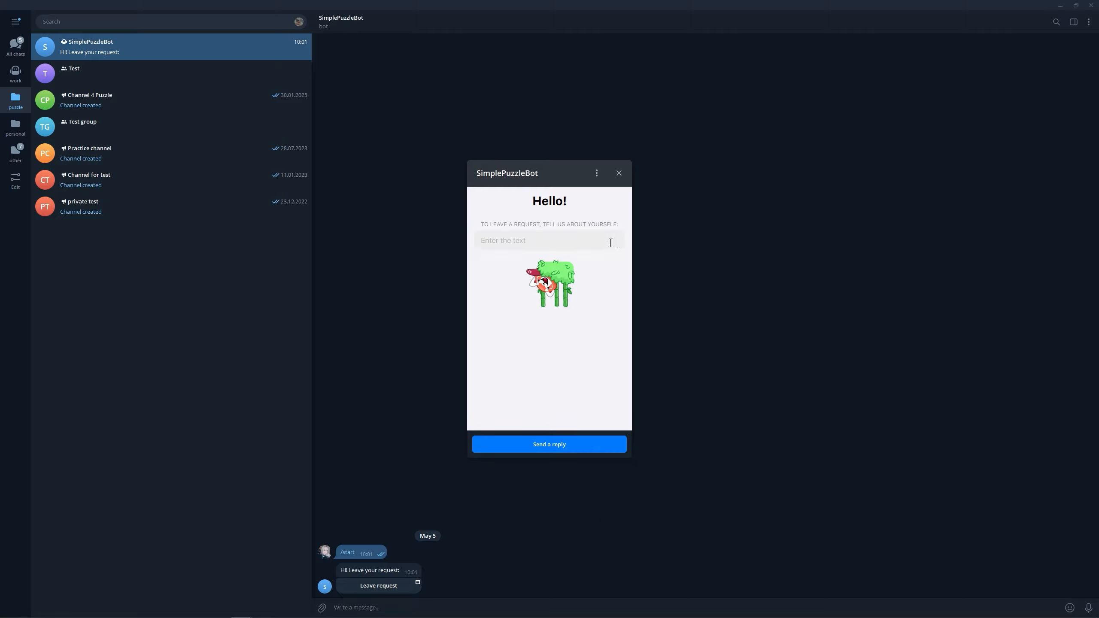
left_click(611, 243)
type("I'm red")
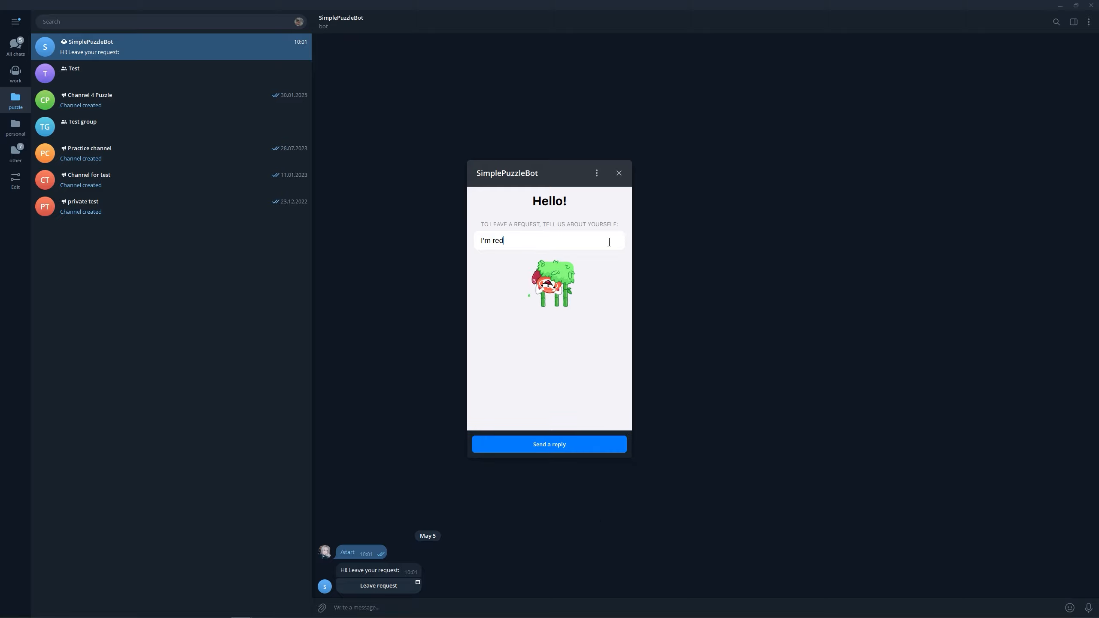
key("BackSpace")
type("ady to perform")
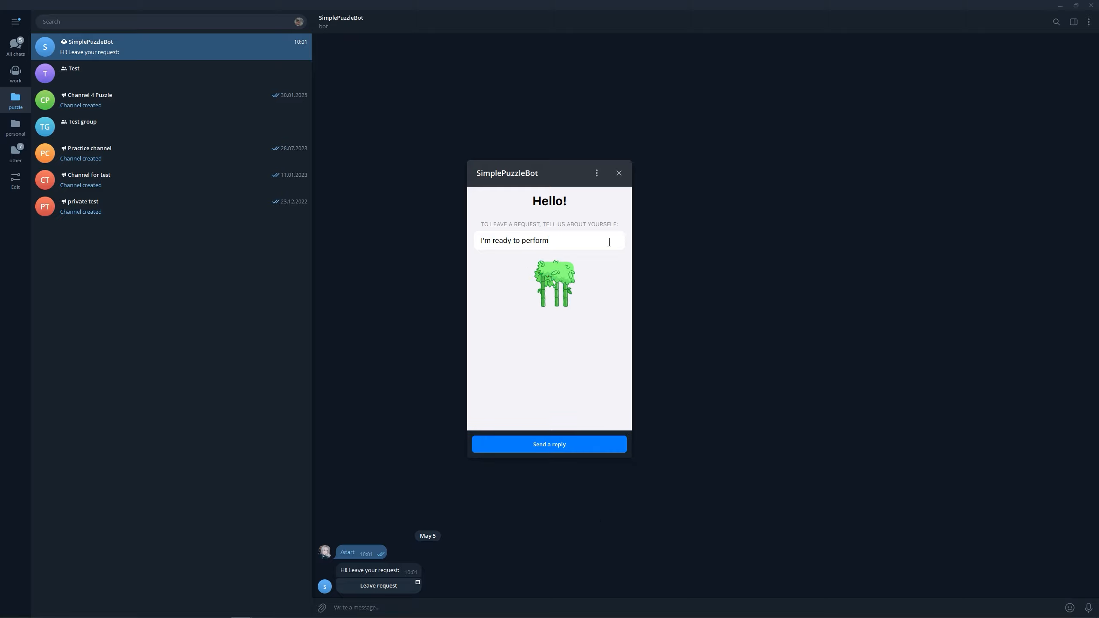
left_click(609, 445)
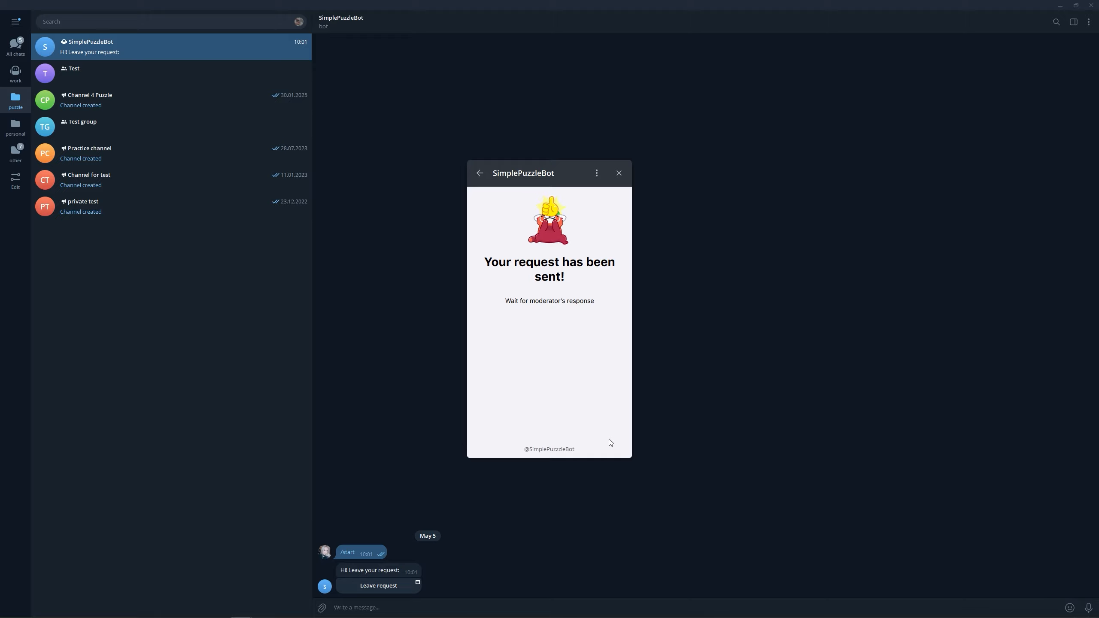
left_click(619, 173)
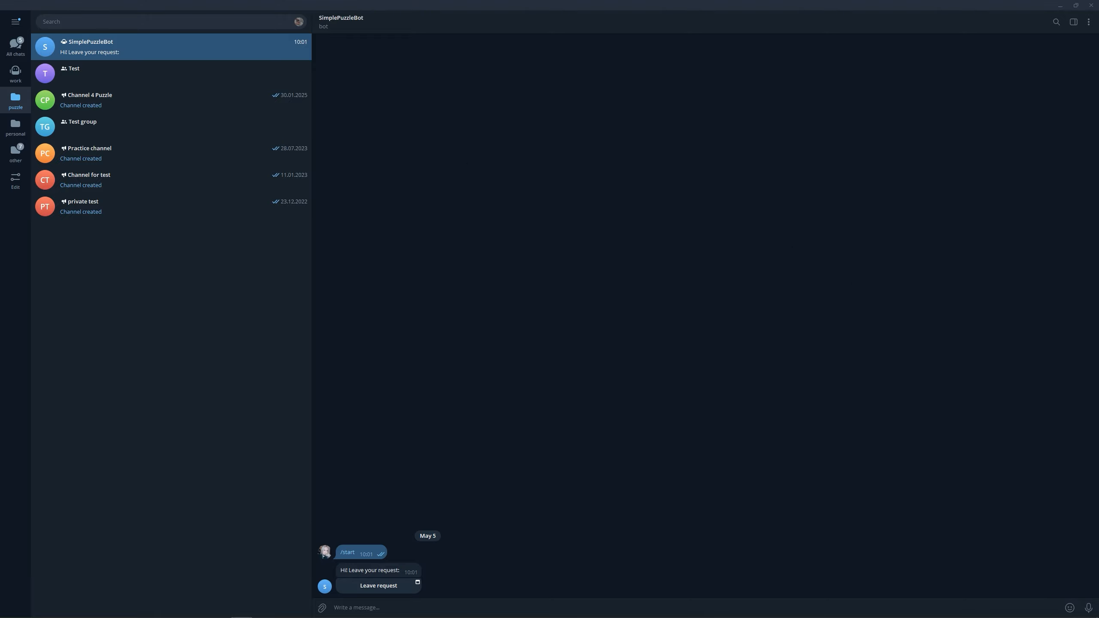
Switch back to the browser and reload NocoDB's Table-1 to check for the submitted request
key("alt+Tab")
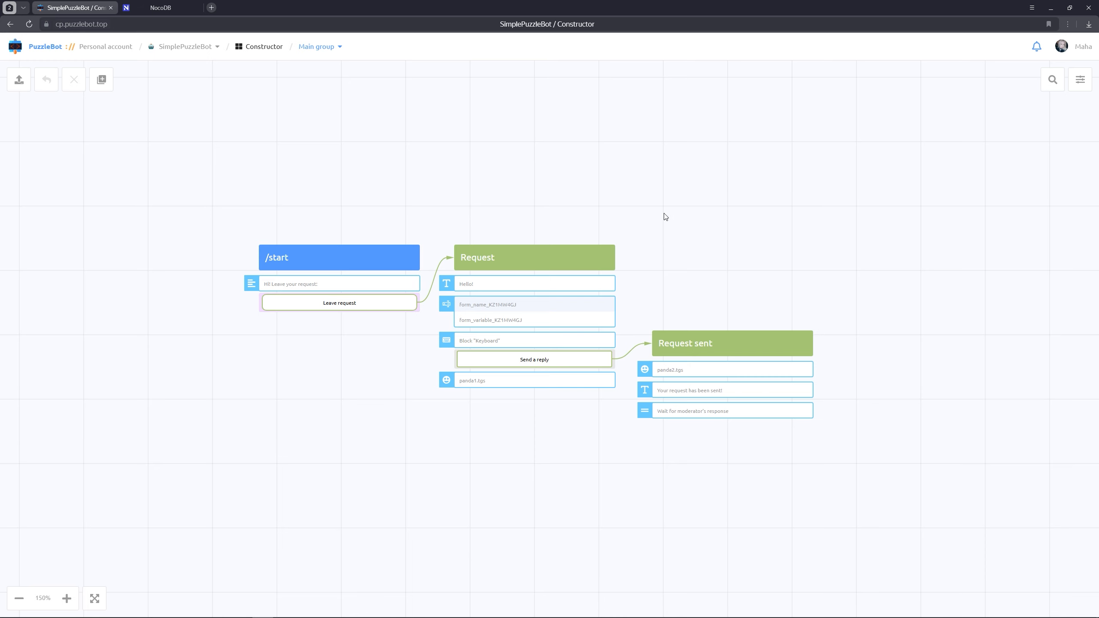
left_click(165, 8)
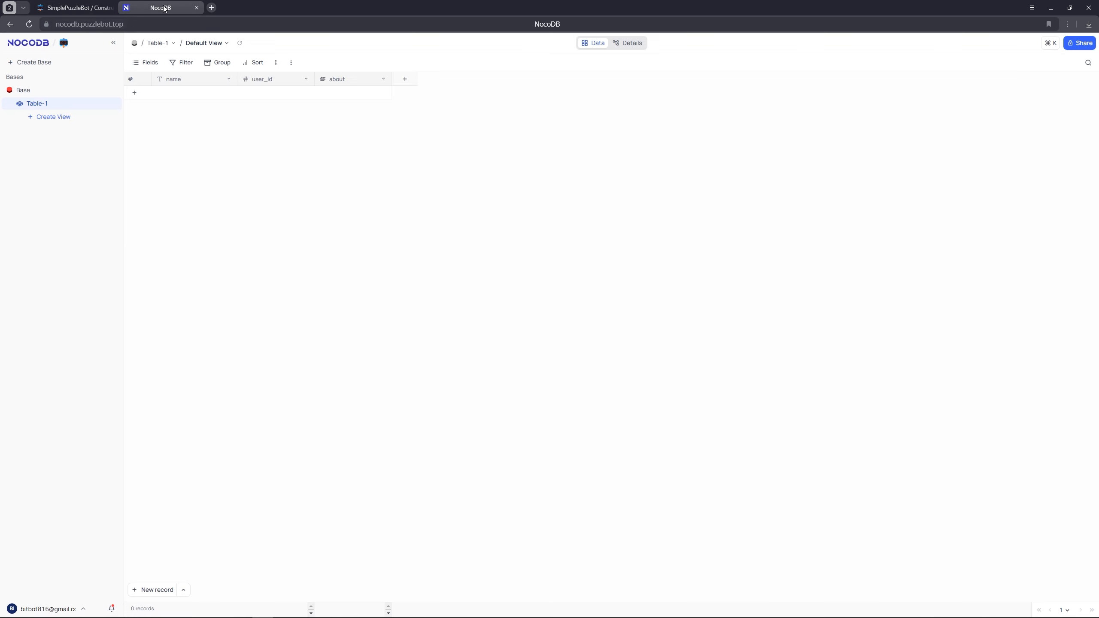
left_click(29, 23)
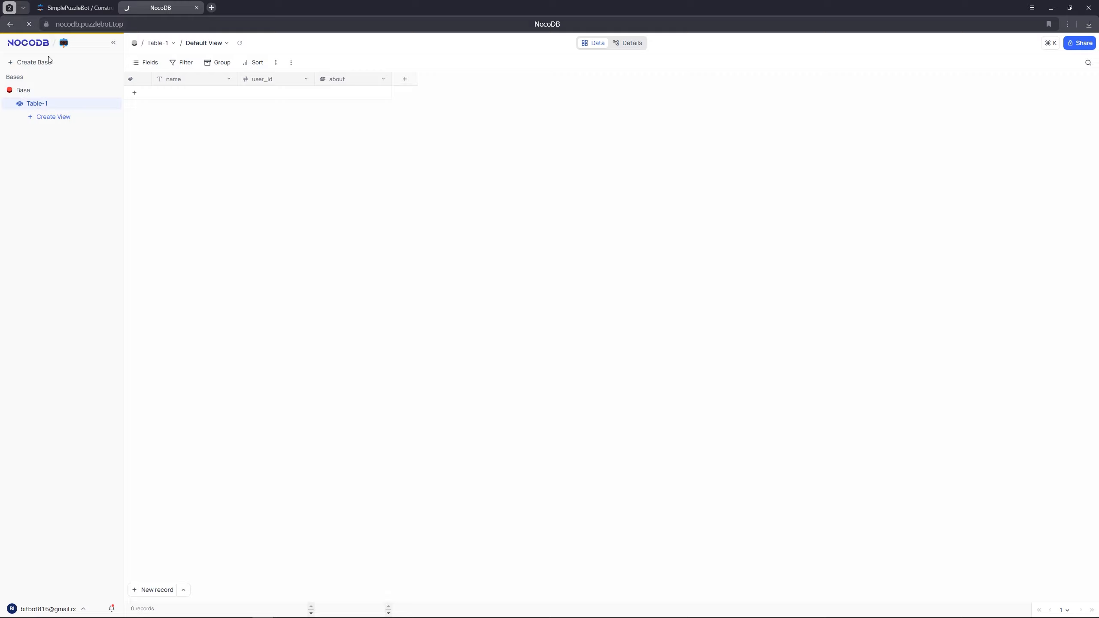